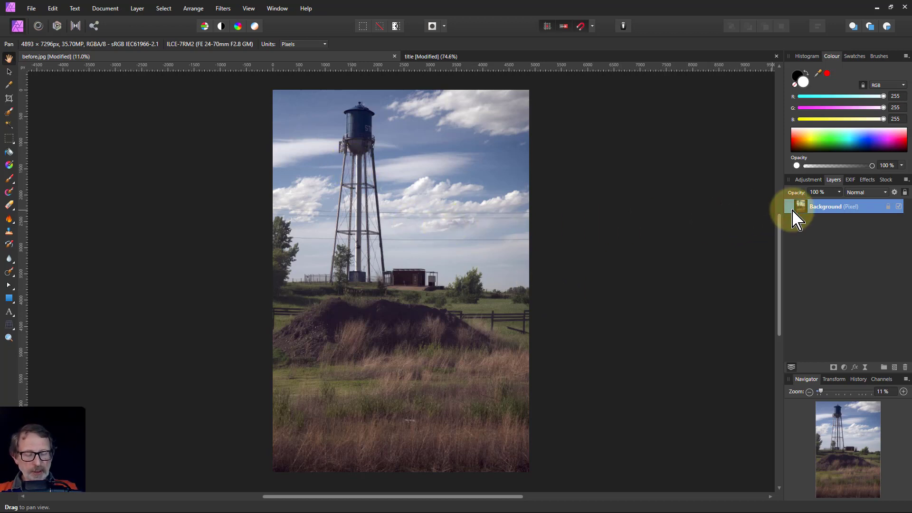
Duplicate the water tower photo's Background pixel layer with Ctrl+J
{"action": "key", "text": "ctrl+j"}
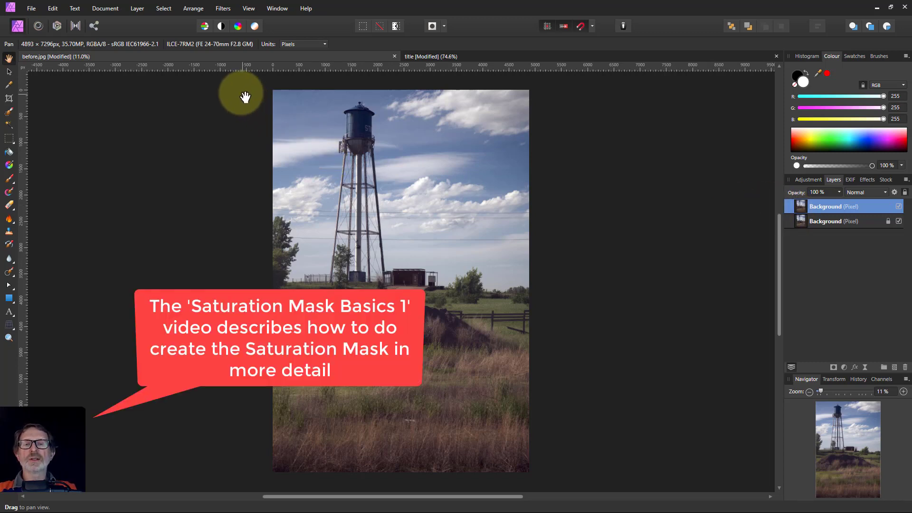
Start Apply Image on the current layer with equations, setting DR to max(SR,SG,SB)-min(SR,SG,SB)
{"action": "left_click", "coordinate": [221, 10]}
{"action": "left_click", "coordinate": [200, 96]}
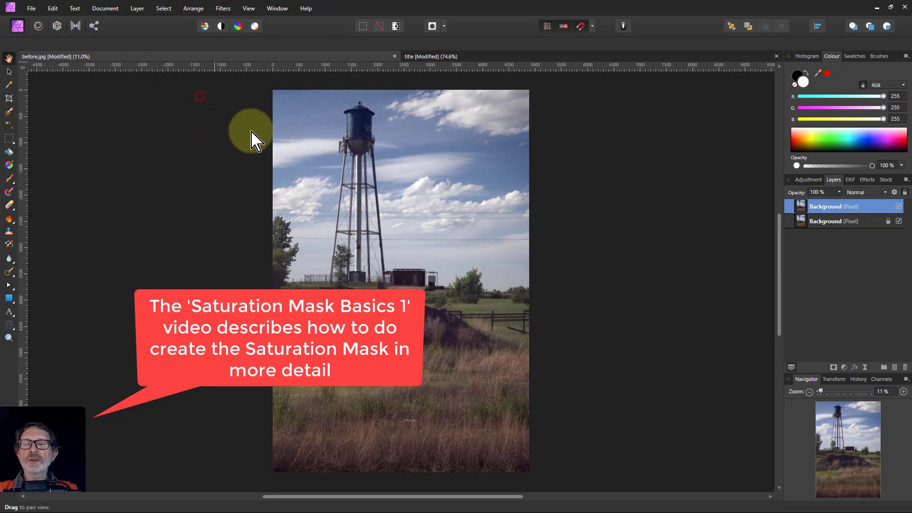
{"action": "left_click", "coordinate": [623, 241]}
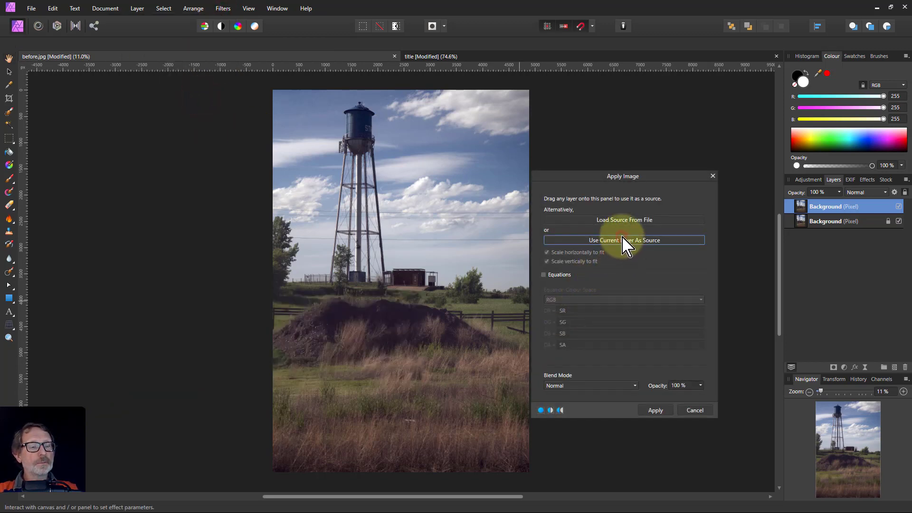
{"action": "left_click", "coordinate": [545, 276]}
{"action": "left_click", "coordinate": [569, 311]}
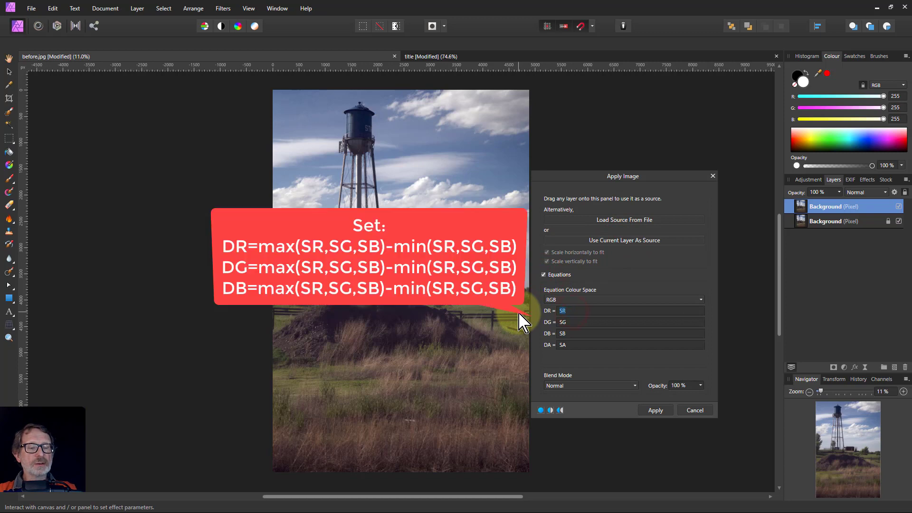
{"action": "type", "text": "max(SR,S"}
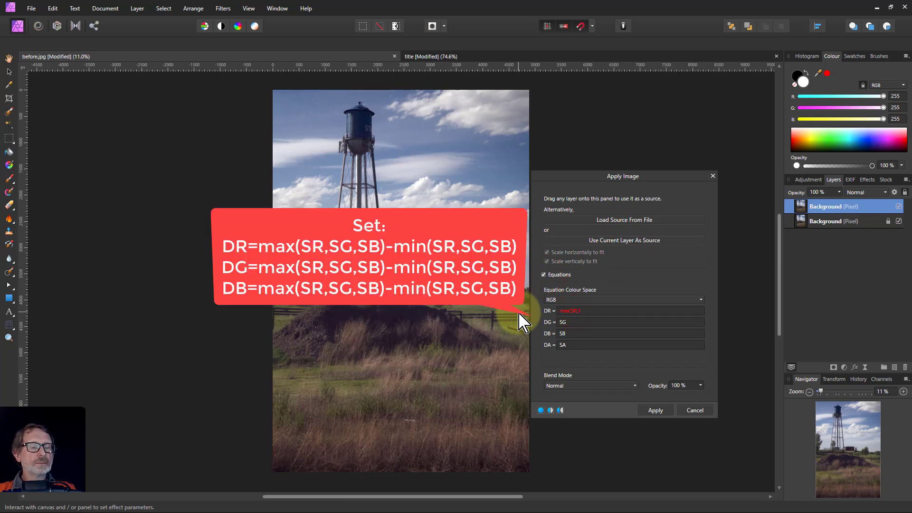
{"action": "type", "text": "G,SB)-min(SR,SG,SB)"}
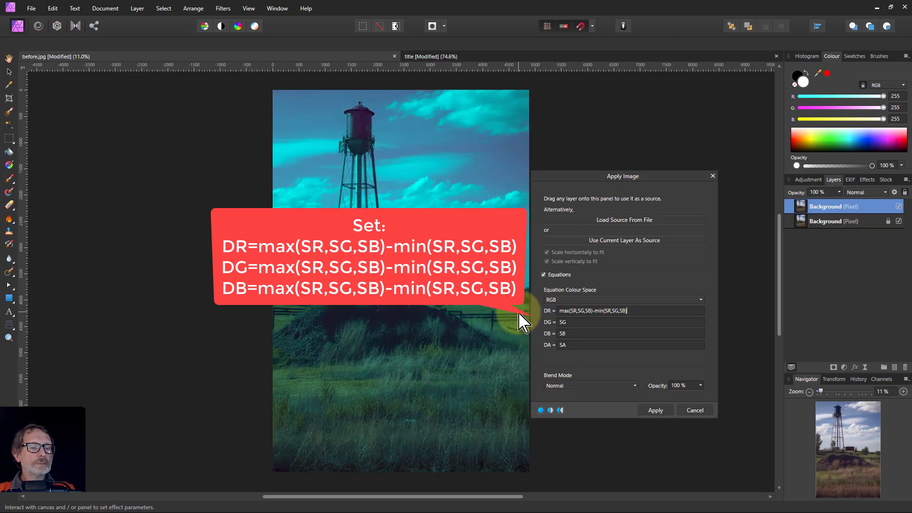
Copy the same saturation formula into DG and DB and apply the filter
{"action": "key", "text": "ctrl+a"}
{"action": "key", "text": "ctrl+c"}
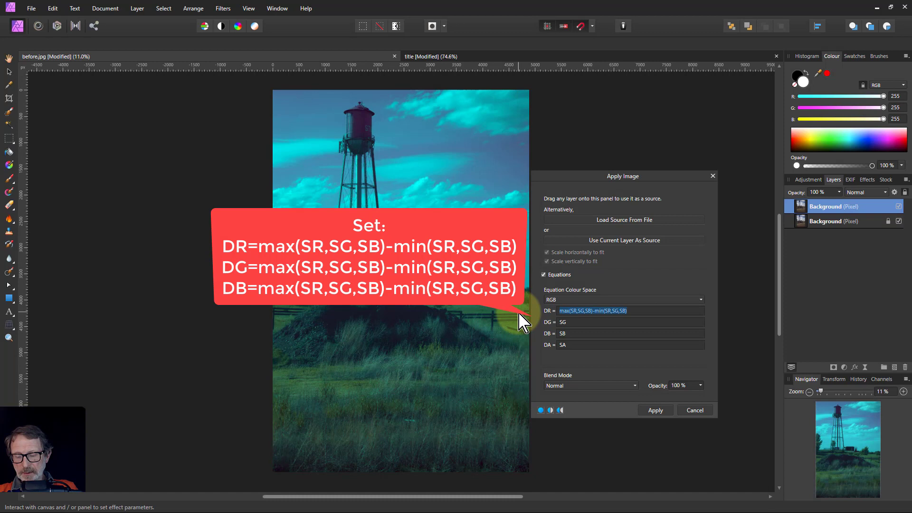
{"action": "double_click", "coordinate": [571, 322]}
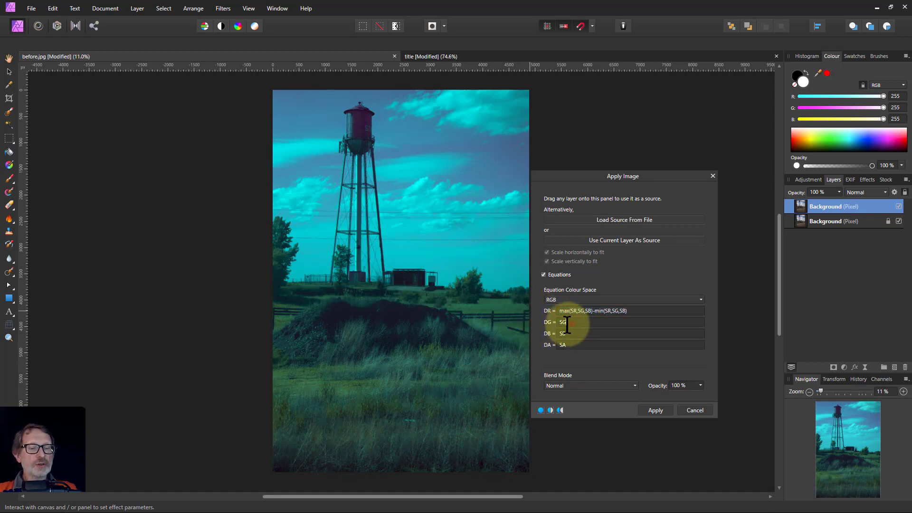
{"action": "key", "text": "ctrl+v"}
{"action": "double_click", "coordinate": [569, 334]}
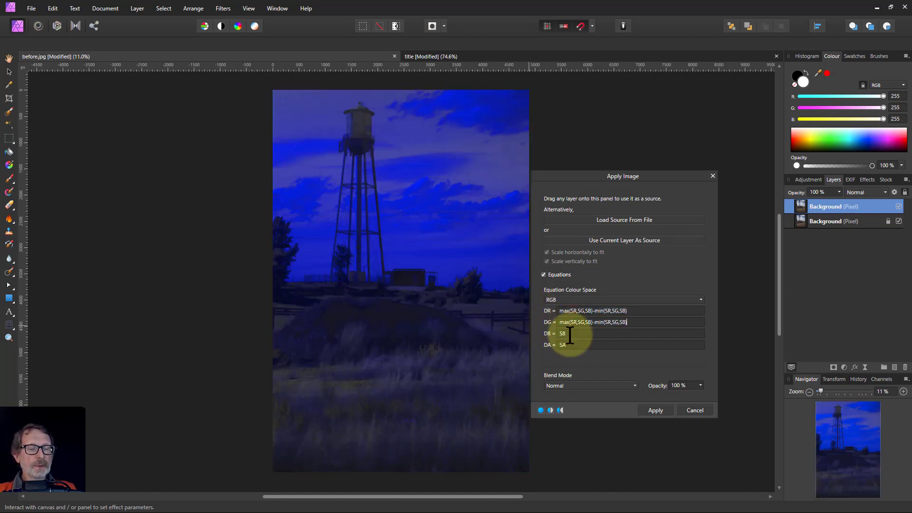
{"action": "key", "text": "ctrl+v"}
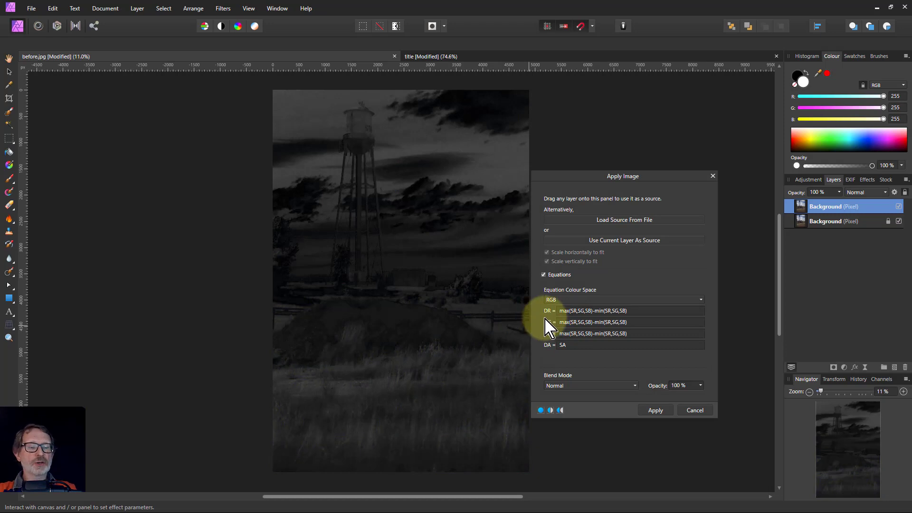
{"action": "left_click", "coordinate": [658, 411]}
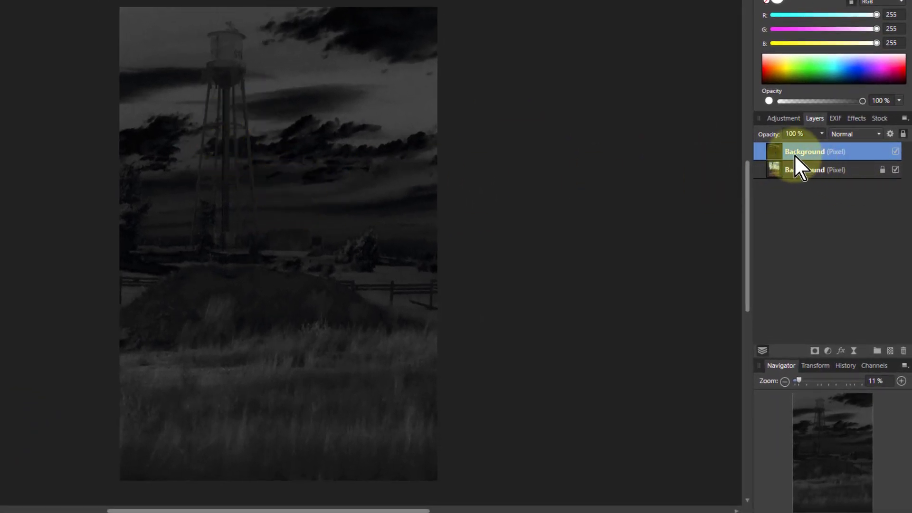
Create a spare channel from the Background Red channel and rename it 'Original mask'
{"action": "right_click", "coordinate": [775, 153]}
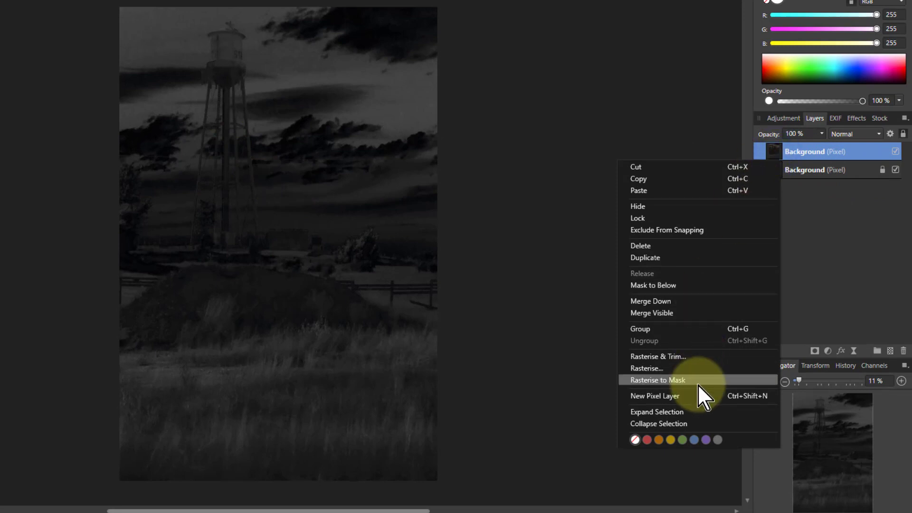
{"action": "left_click", "coordinate": [859, 253]}
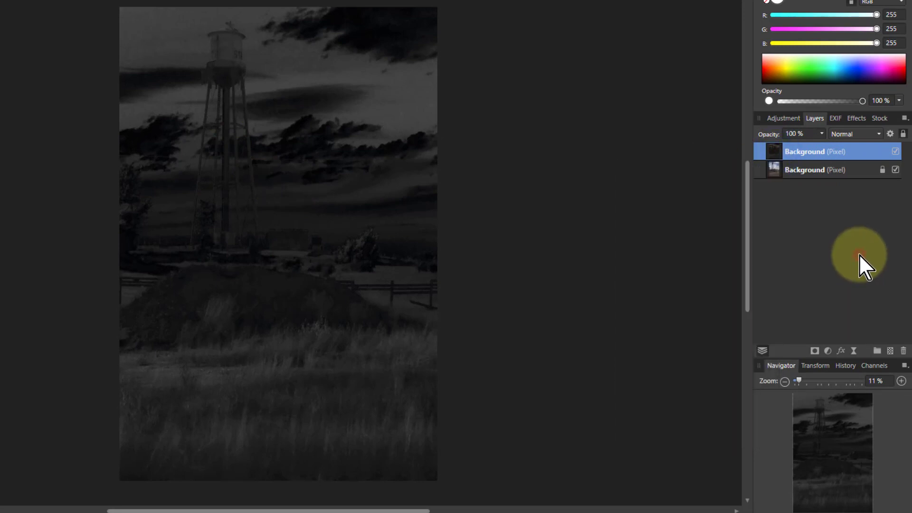
{"action": "left_click", "coordinate": [880, 369]}
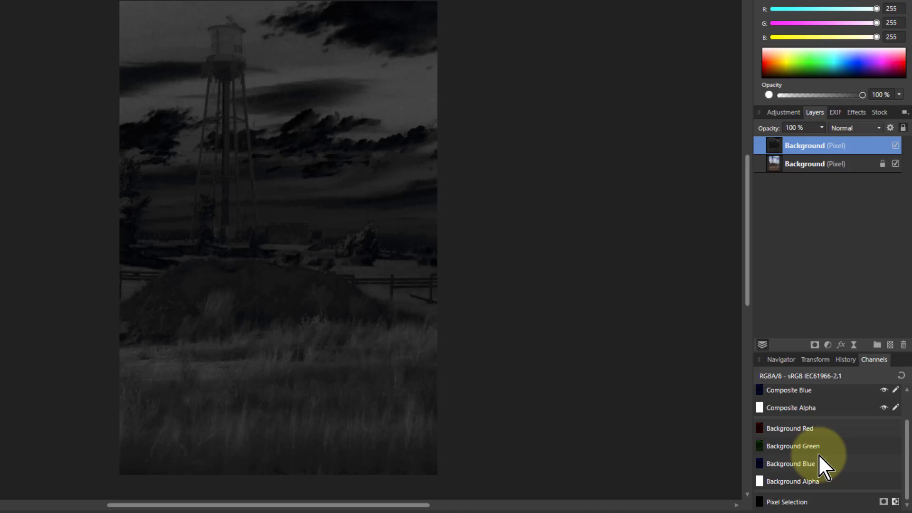
{"action": "right_click", "coordinate": [787, 428]}
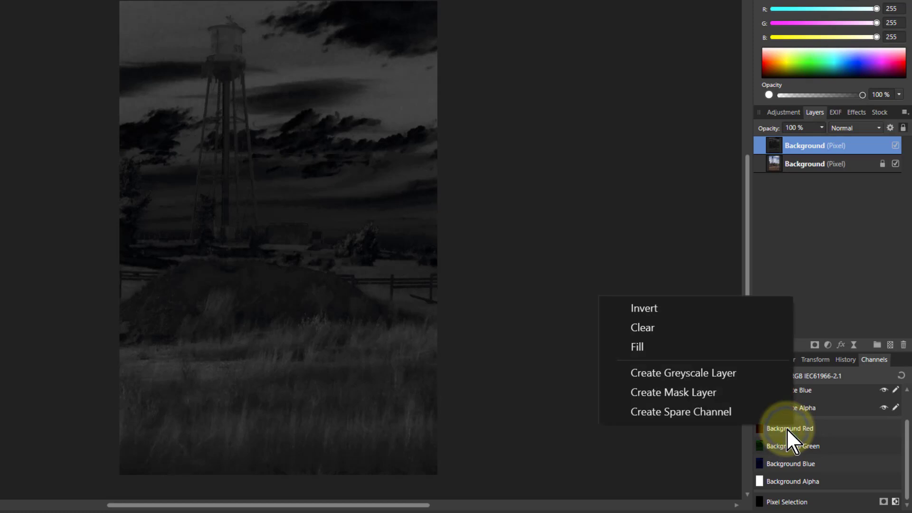
{"action": "left_click", "coordinate": [701, 410]}
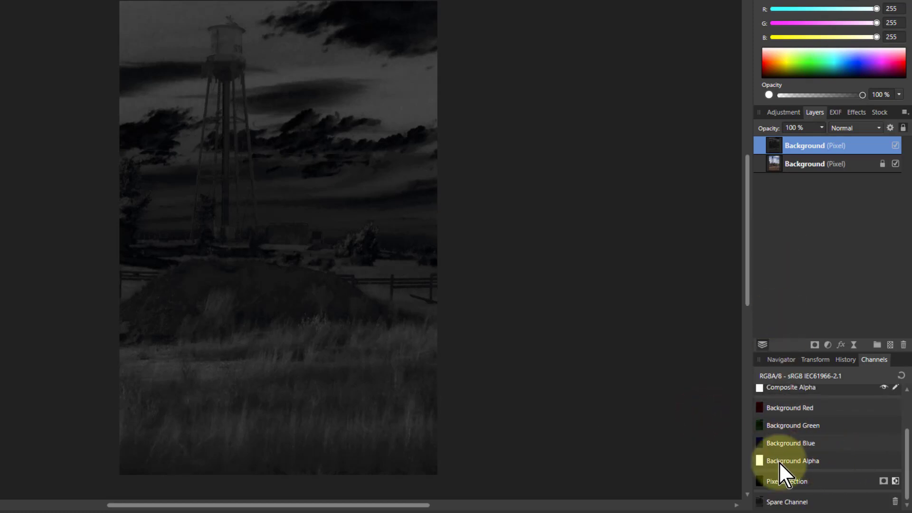
{"action": "right_click", "coordinate": [784, 503]}
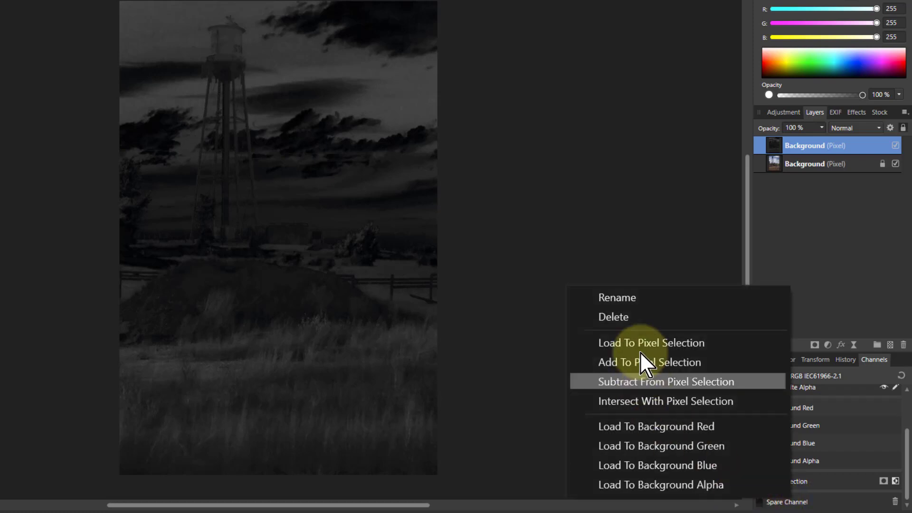
{"action": "left_click", "coordinate": [637, 297]}
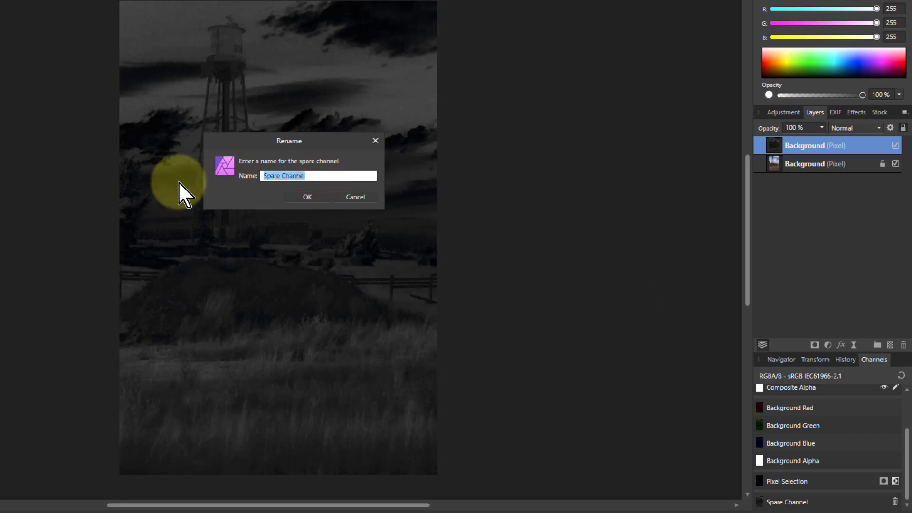
{"action": "type", "text": "Original mask"}
Confirm the 'Original mask' name, move the saturation layer under the colour photo, and add Curves
{"action": "left_click", "coordinate": [293, 197]}
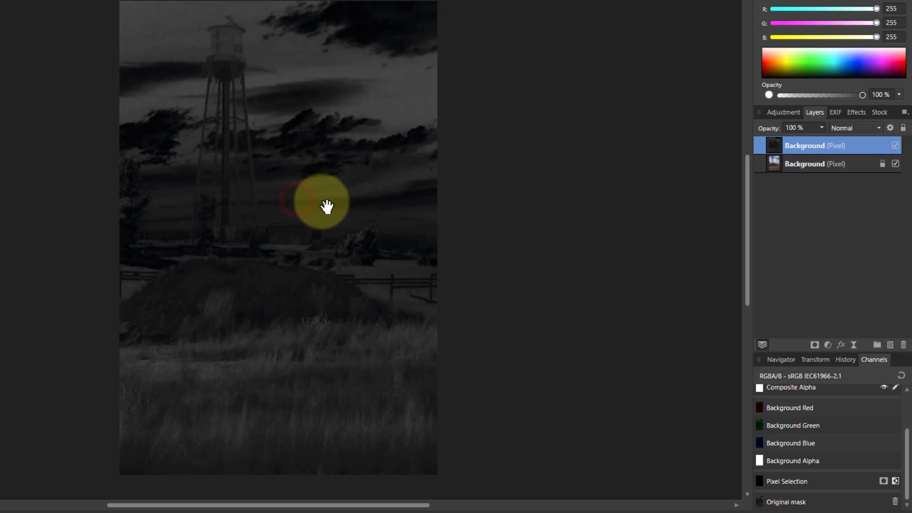
{"action": "left_click_drag", "start_coordinate": [777, 140], "coordinate": [777, 225]}
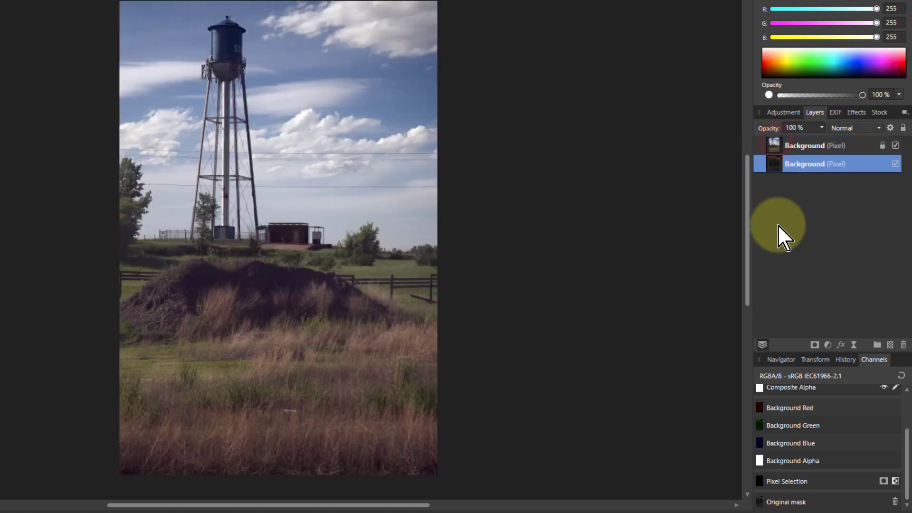
{"action": "left_click", "coordinate": [774, 145]}
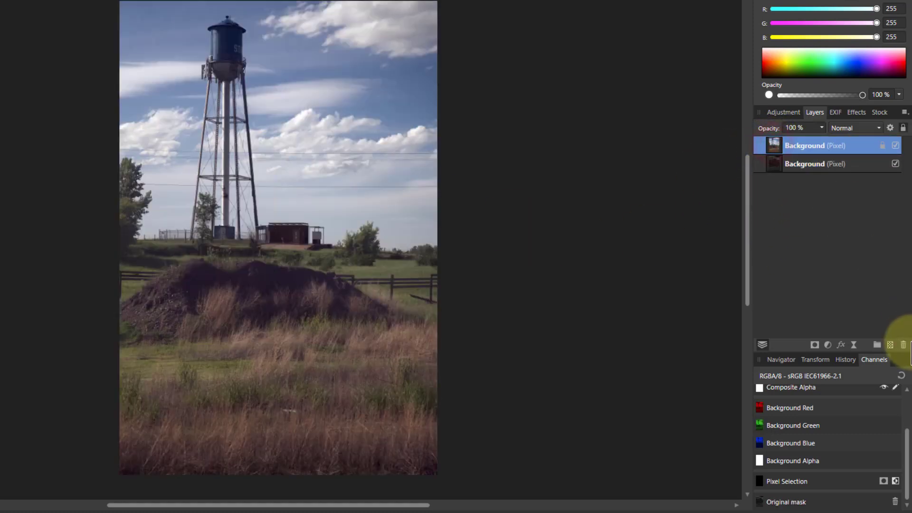
{"action": "left_click", "coordinate": [828, 345]}
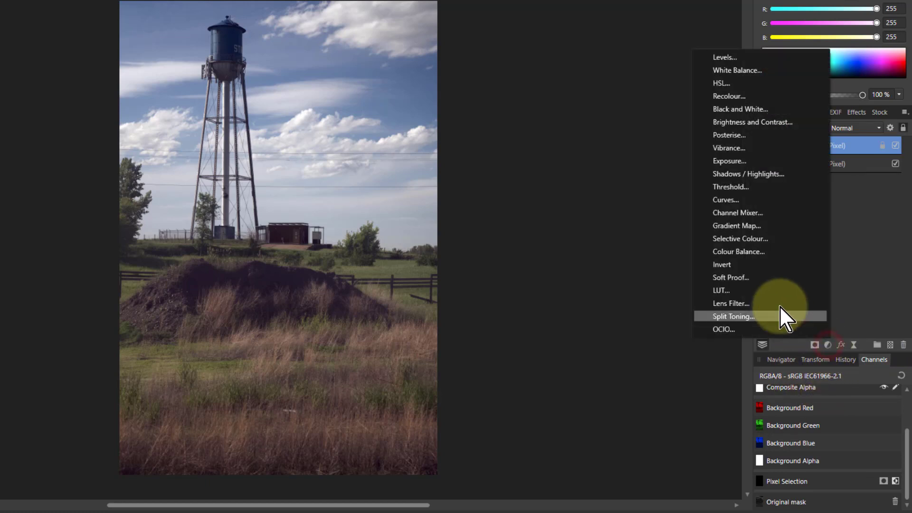
{"action": "left_click", "coordinate": [731, 199]}
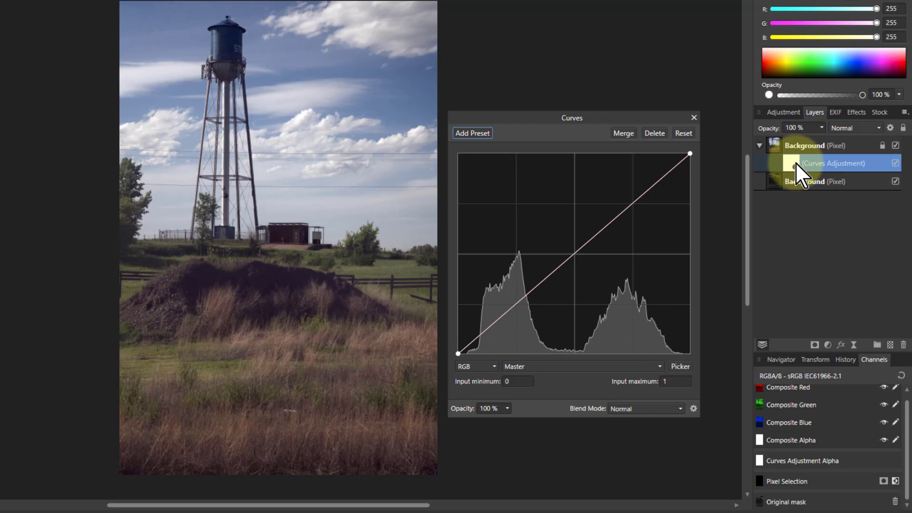
Load Original mask as the Curves mask and bow the curve down, then up
{"action": "right_click", "coordinate": [788, 505]}
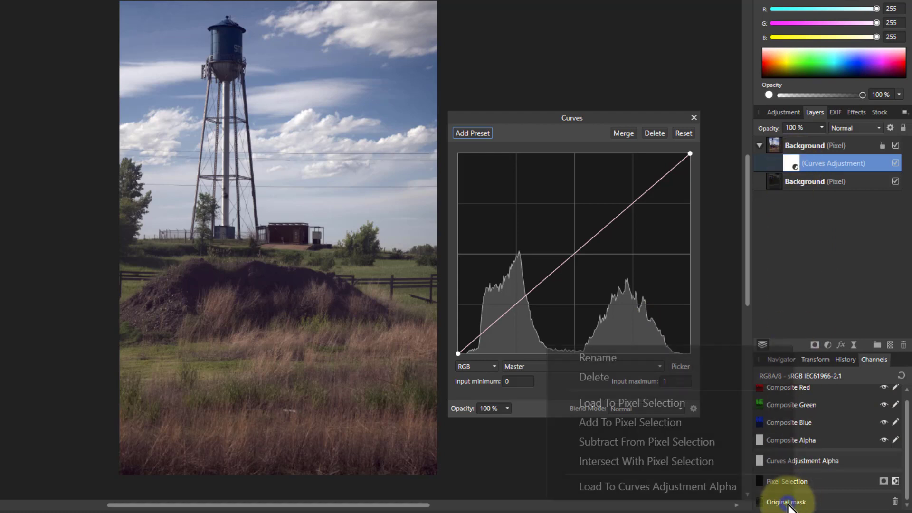
{"action": "left_click", "coordinate": [684, 487]}
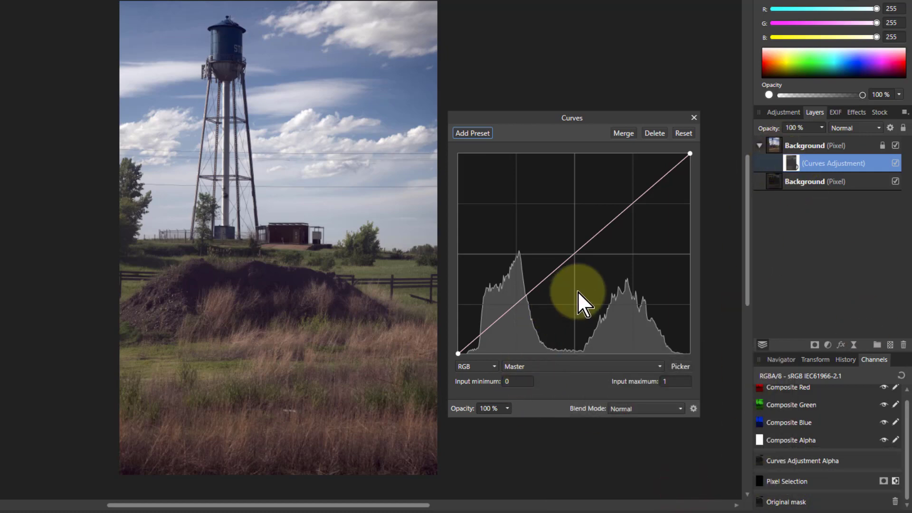
{"action": "mouse_move", "coordinate": [580, 248]}
{"action": "left_mouse_down"}
{"action": "mouse_move", "coordinate": [530, 205]}
{"action": "mouse_move", "coordinate": [617, 295]}
{"action": "mouse_move", "coordinate": [564, 243]}
{"action": "mouse_move", "coordinate": [611, 283]}
{"action": "mouse_move", "coordinate": [575, 244]}
{"action": "left_mouse_up"}
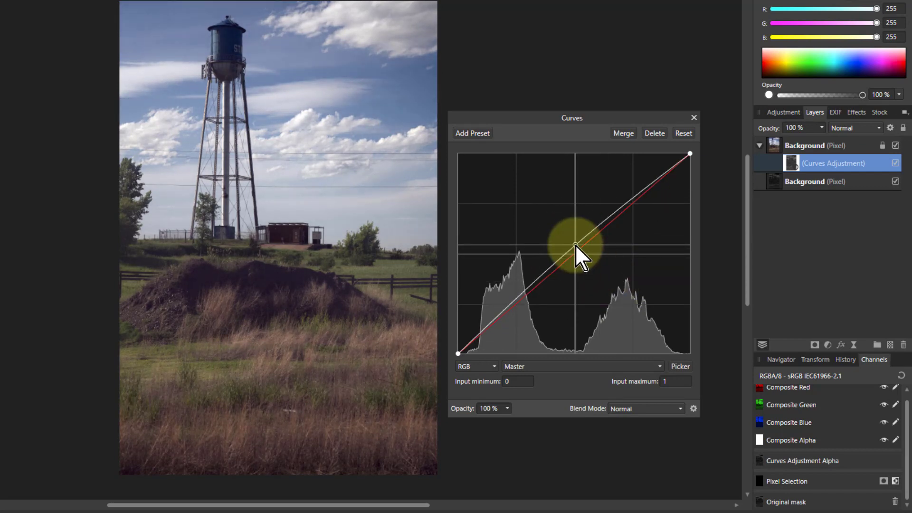
{"action": "left_click_drag", "start_coordinate": [575, 244], "coordinate": [615, 281]}
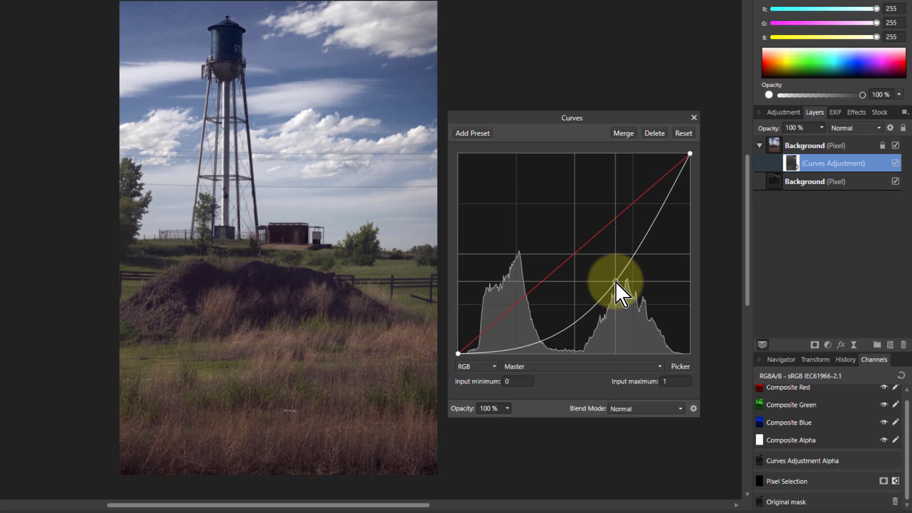
{"action": "left_click_drag", "start_coordinate": [614, 281], "coordinate": [560, 216]}
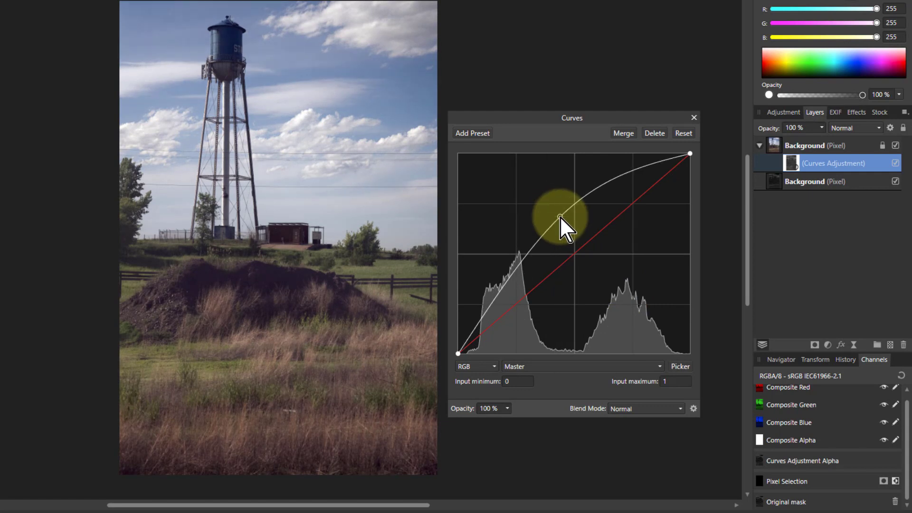
Reset the curve by removing its point, hide the top layer, and select the bottom greyscale layer
{"action": "right_click", "coordinate": [561, 218]}
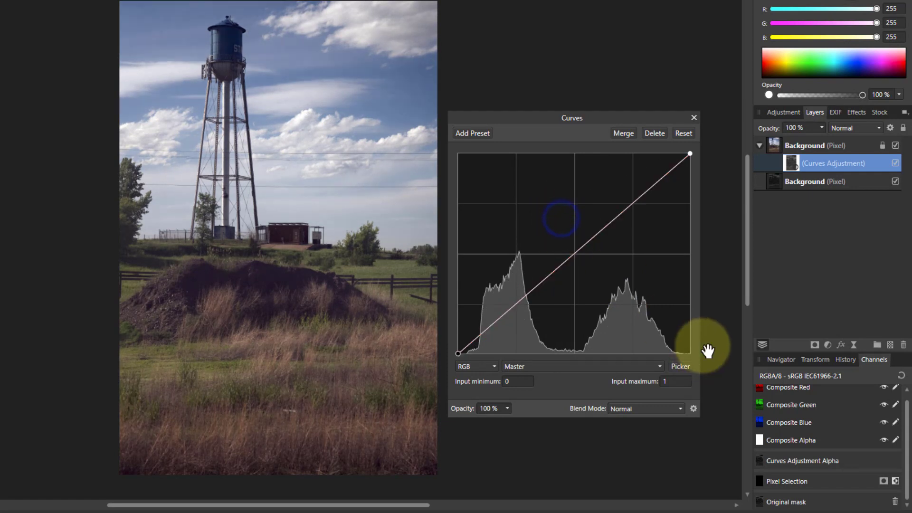
{"action": "left_click", "coordinate": [896, 145]}
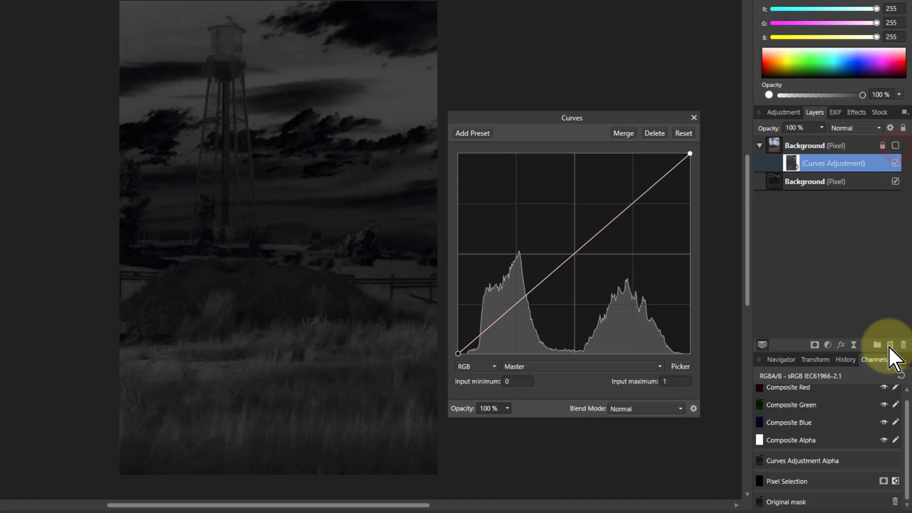
{"action": "left_click", "coordinate": [777, 188]}
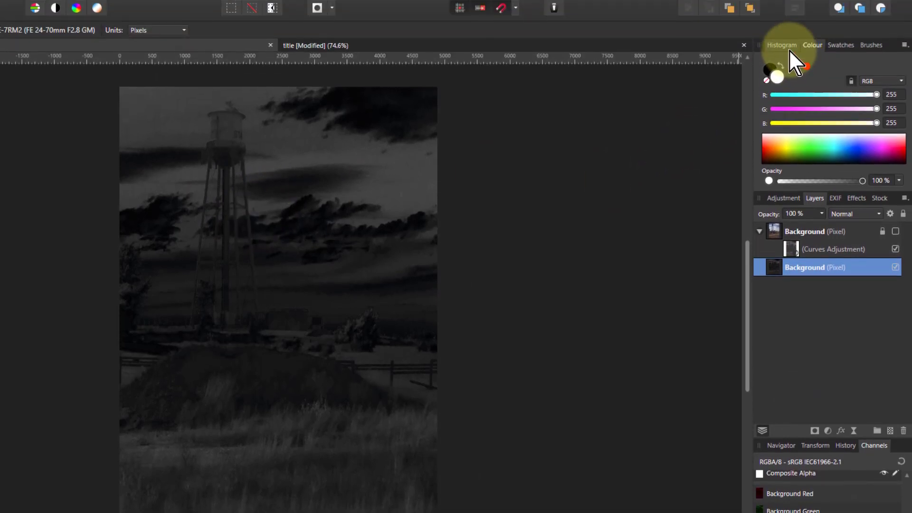
Apply Auto Levels from the Histogram panel to stretch the greyscale layer (mean 93.85)
{"action": "left_click", "coordinate": [787, 48]}
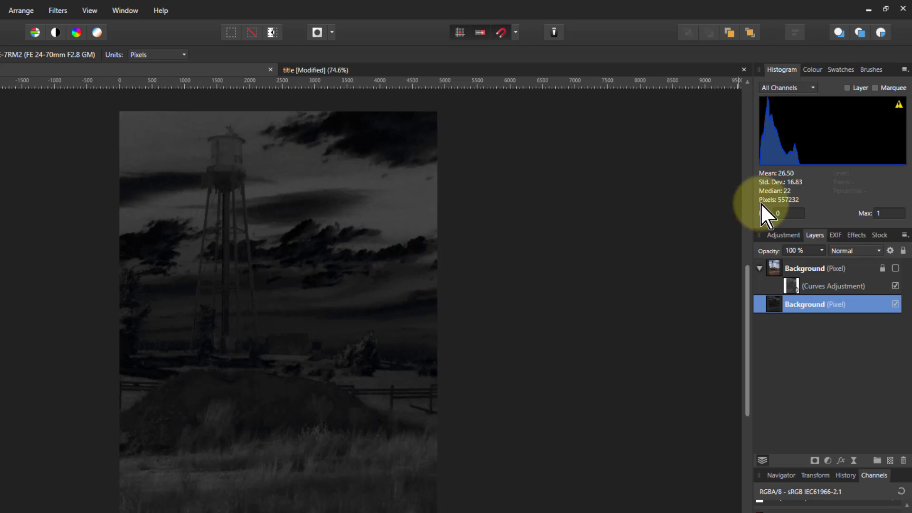
{"action": "mouse_move", "coordinate": [765, 151]}
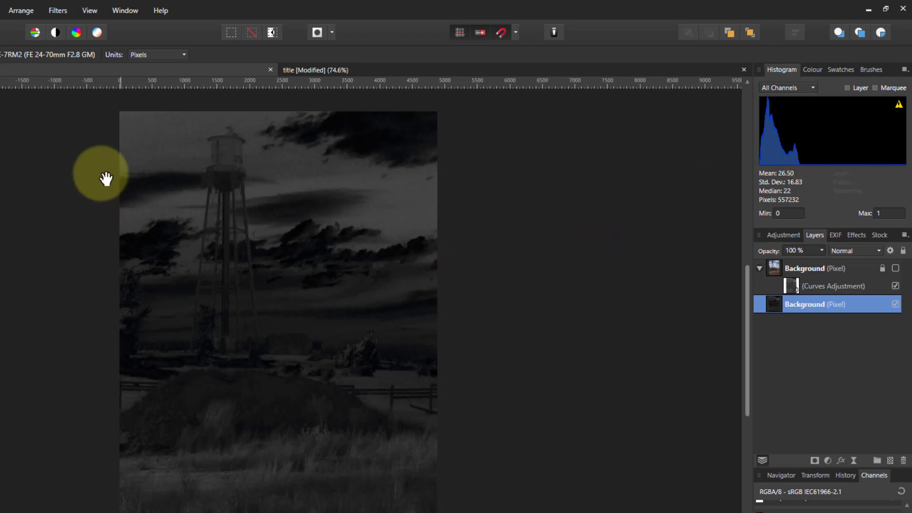
{"action": "left_click", "coordinate": [35, 32]}
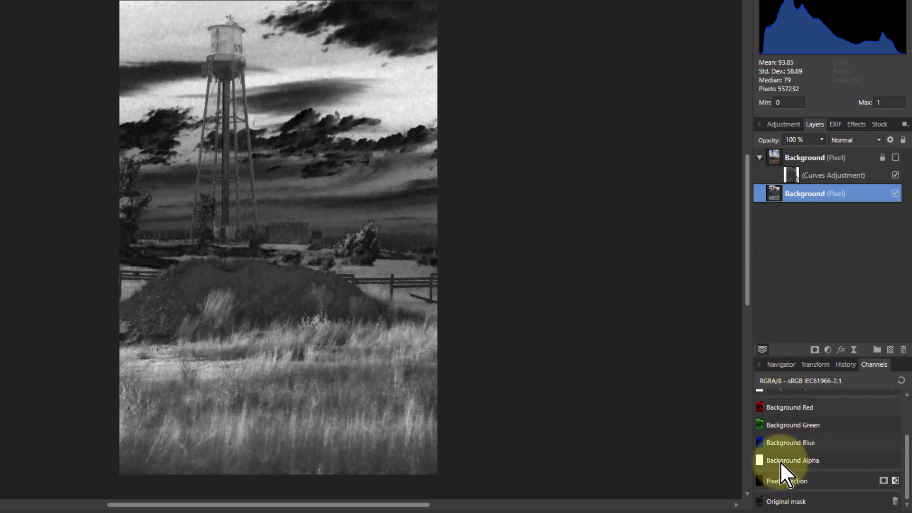
Save the auto-levelled image from a Background channel as a spare channel renamed 'Stretched mask'
{"action": "left_click", "coordinate": [776, 455]}
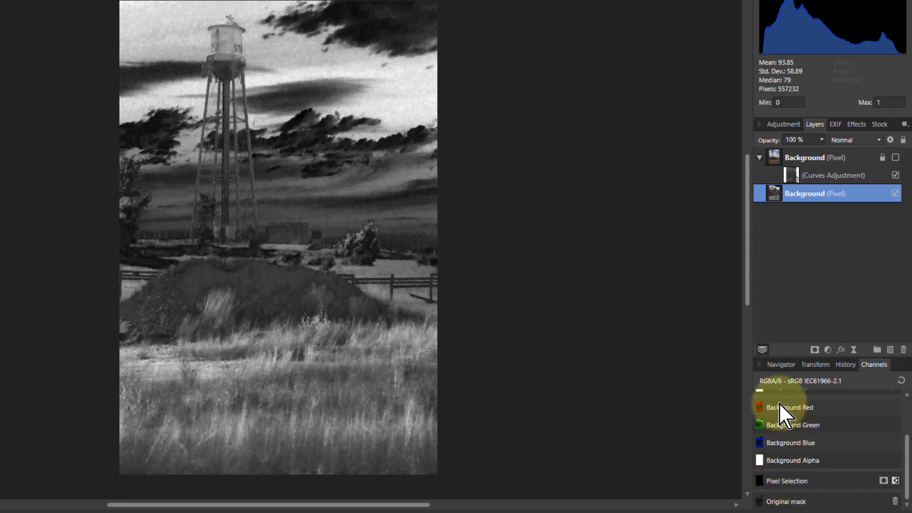
{"action": "right_click", "coordinate": [782, 426]}
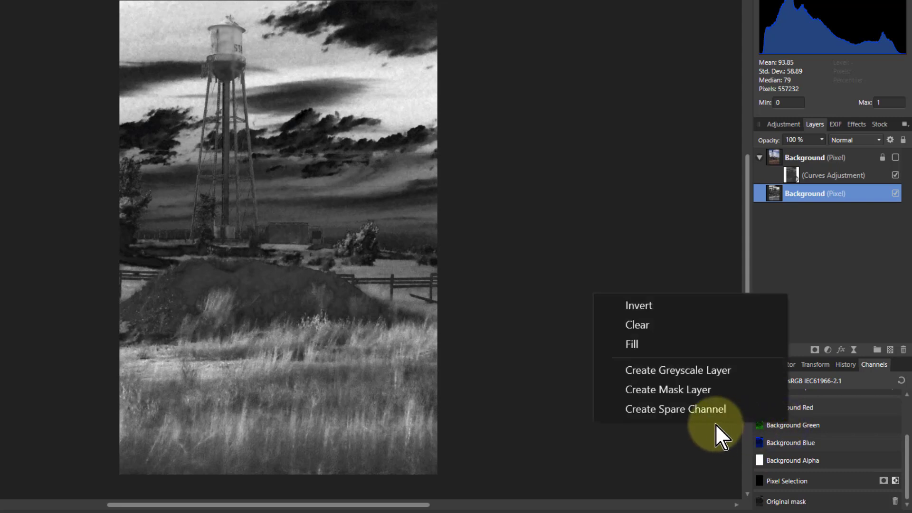
{"action": "left_click", "coordinate": [691, 411]}
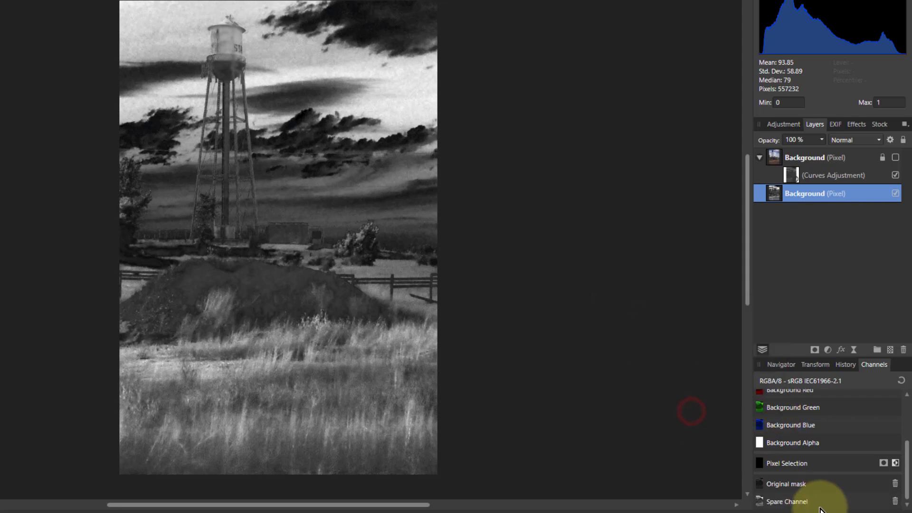
{"action": "right_click", "coordinate": [787, 502]}
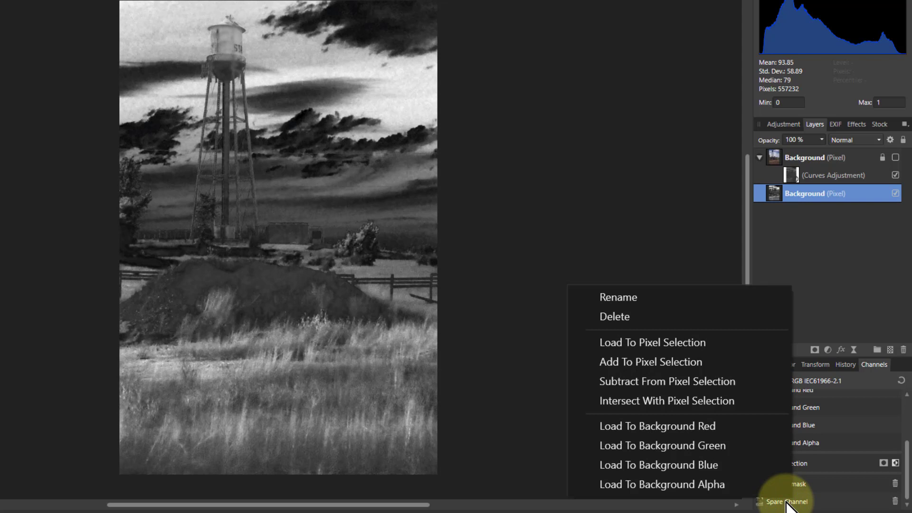
{"action": "left_click", "coordinate": [629, 295]}
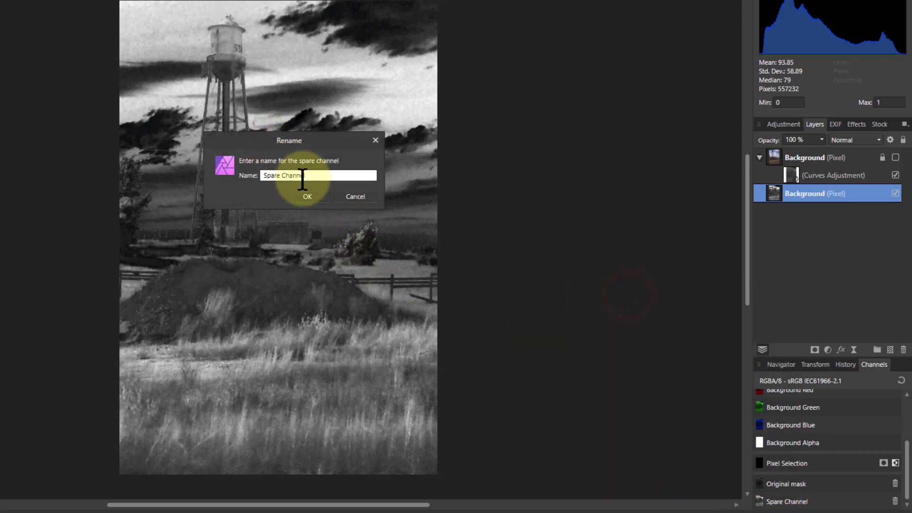
{"action": "left_click_drag", "start_coordinate": [306, 176], "coordinate": [178, 178]}
{"action": "type", "text": "Stre"}
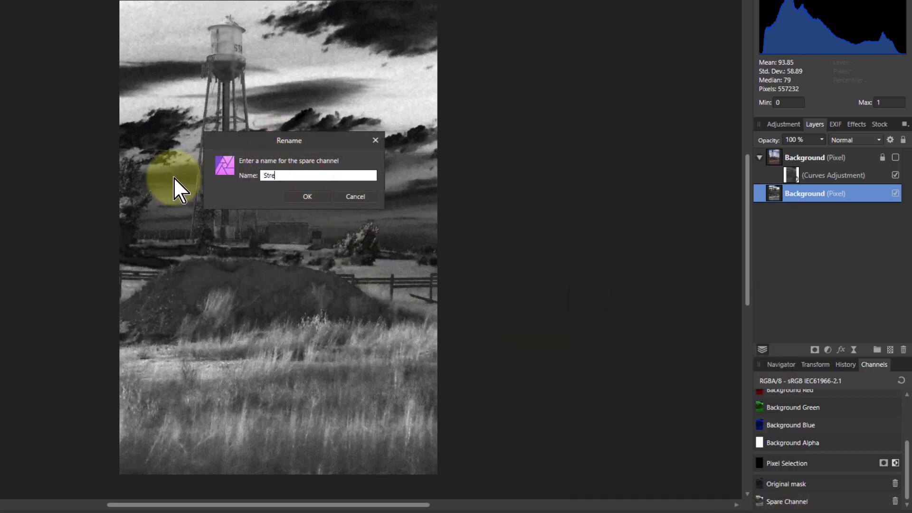
{"action": "type", "text": "tched mask"}
{"action": "left_click", "coordinate": [309, 198]}
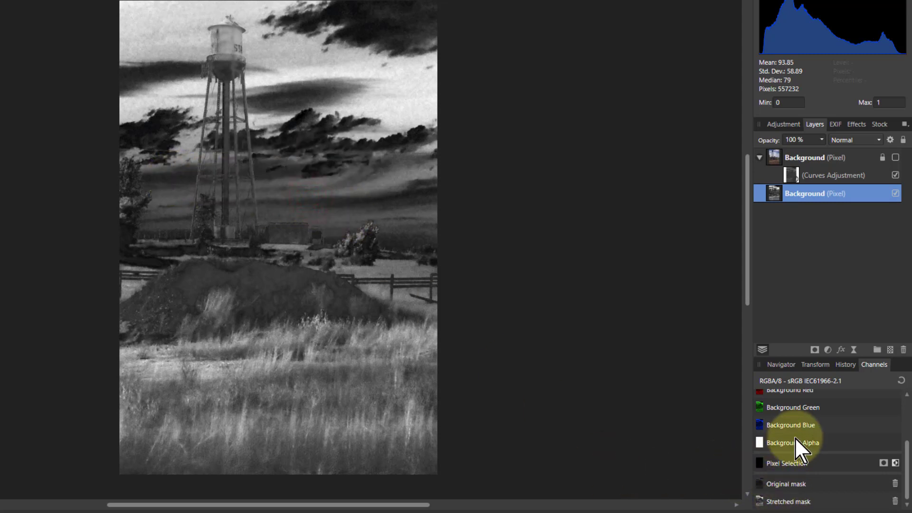
Show the colour layer again and load Stretched mask into the Curves adjustment's alpha
{"action": "left_click", "coordinate": [778, 153]}
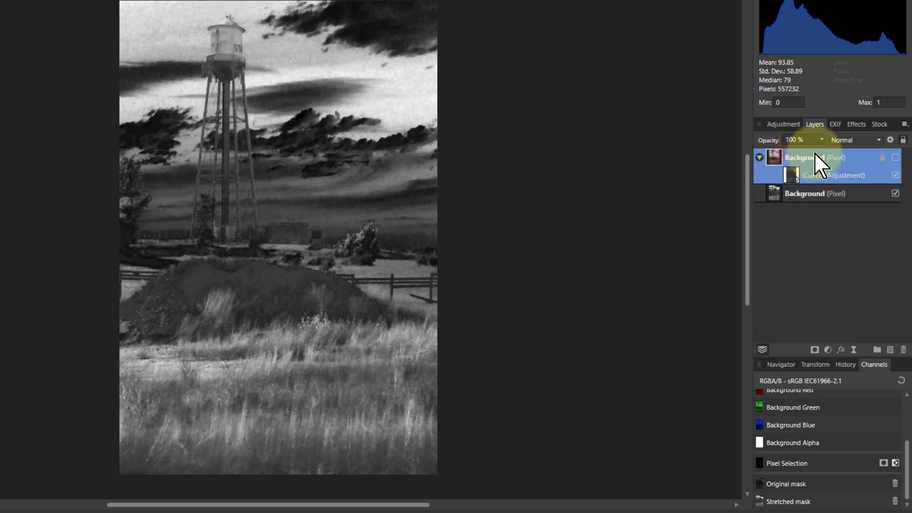
{"action": "left_click", "coordinate": [895, 157]}
{"action": "left_click", "coordinate": [798, 173]}
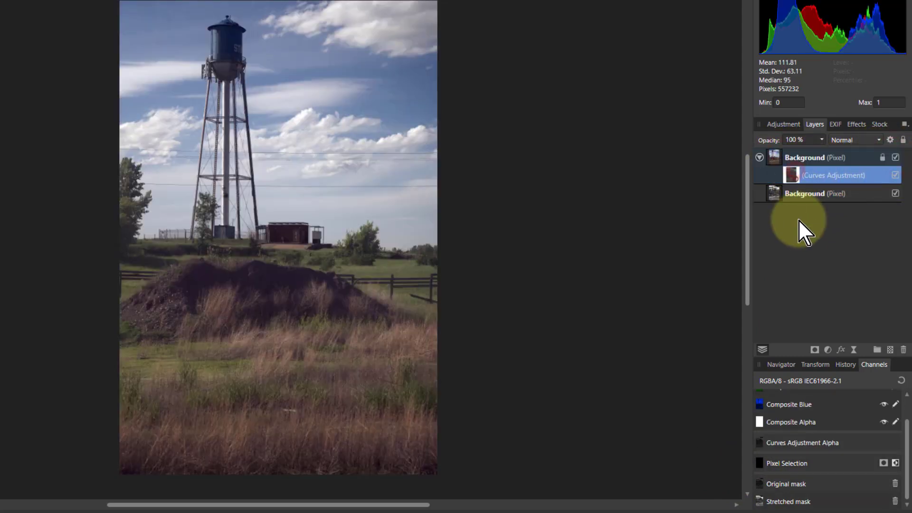
{"action": "right_click", "coordinate": [784, 502]}
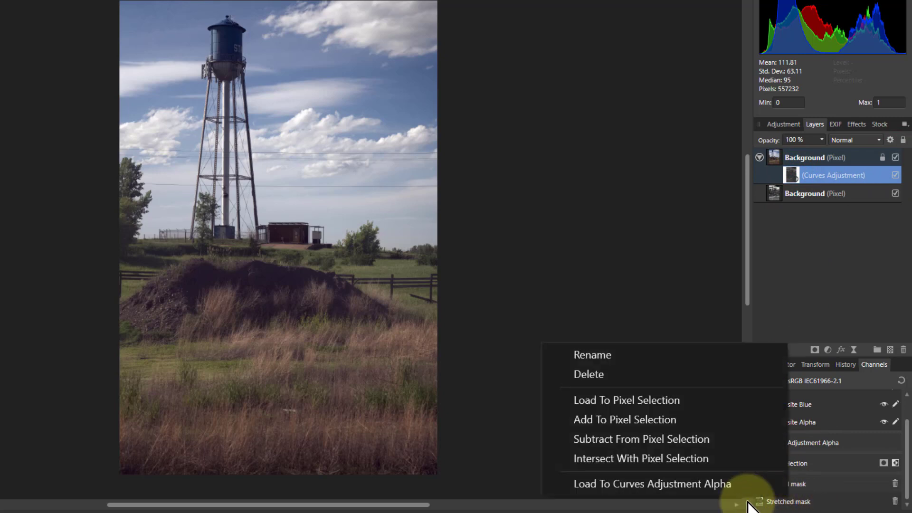
{"action": "left_click", "coordinate": [651, 485]}
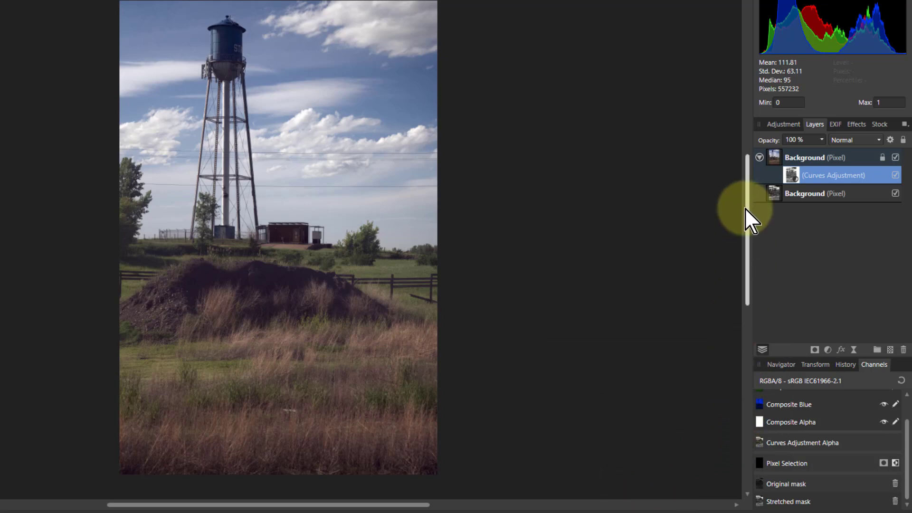
Add a midtone point to the Curves and pull it down to darken the sky
{"action": "double_click", "coordinate": [797, 173]}
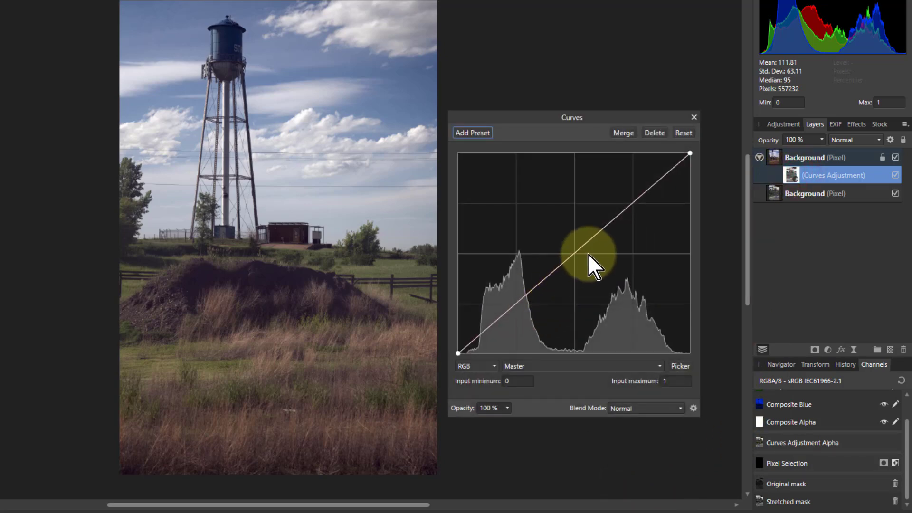
{"action": "left_click_drag", "start_coordinate": [577, 251], "coordinate": [613, 266]}
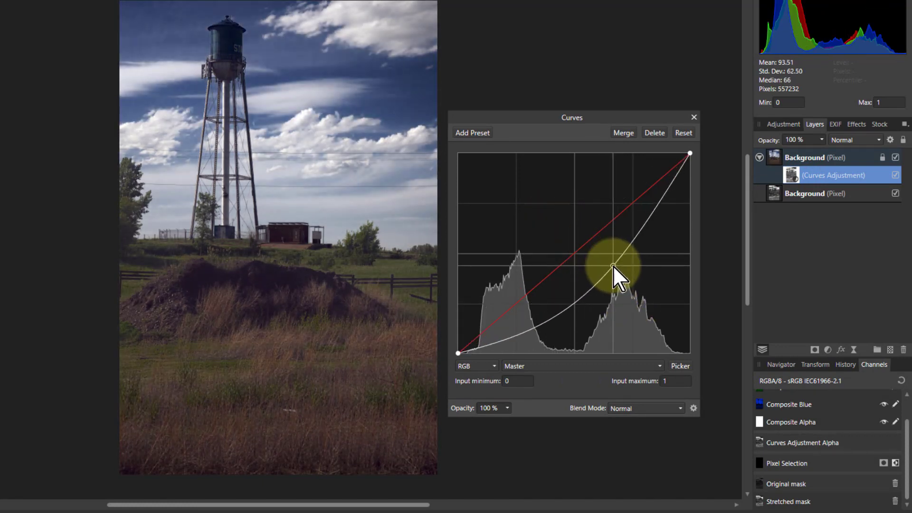
{"action": "mouse_move", "coordinate": [613, 265]}
{"action": "left_mouse_down"}
{"action": "mouse_move", "coordinate": [556, 210]}
{"action": "mouse_move", "coordinate": [614, 264]}
{"action": "mouse_move", "coordinate": [566, 222]}
{"action": "mouse_move", "coordinate": [611, 265]}
{"action": "mouse_move", "coordinate": [604, 261]}
{"action": "left_mouse_up"}
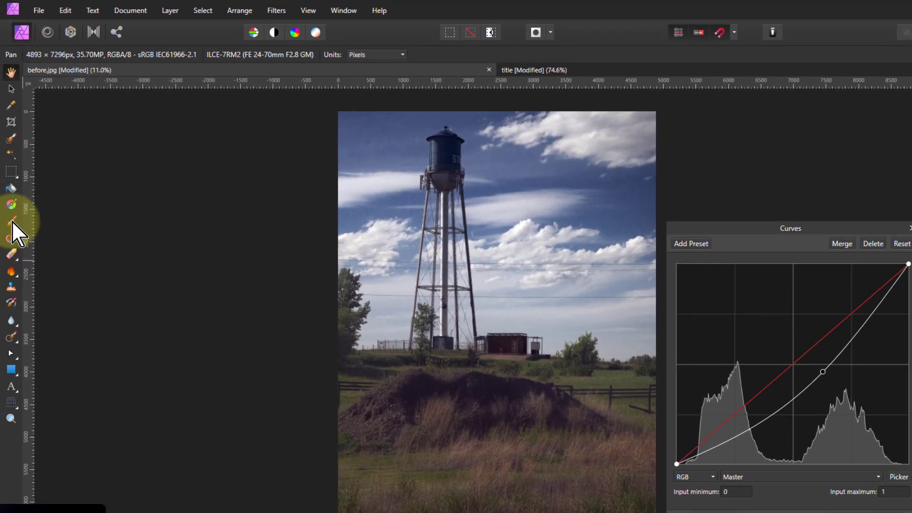
Switch to the Paint Brush Tool and show the Colour panel with black as the colour
{"action": "left_click", "coordinate": [12, 221]}
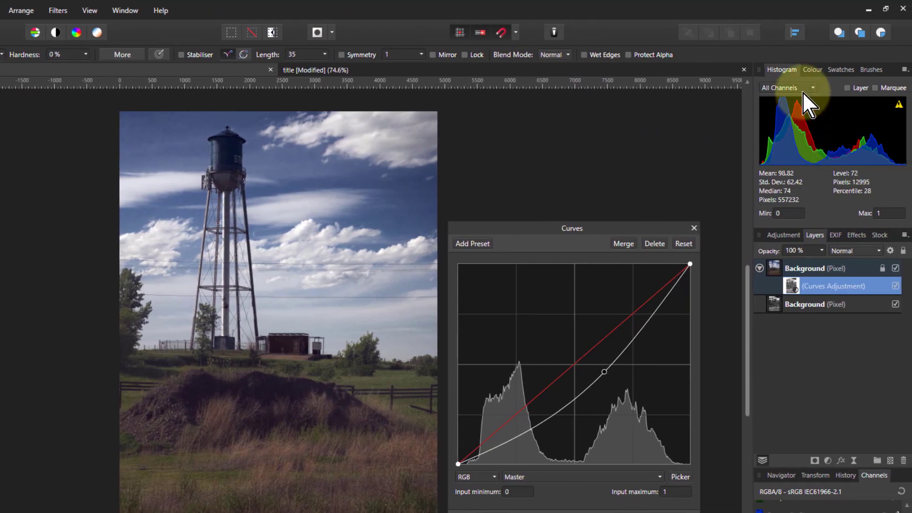
{"action": "left_click", "coordinate": [820, 70]}
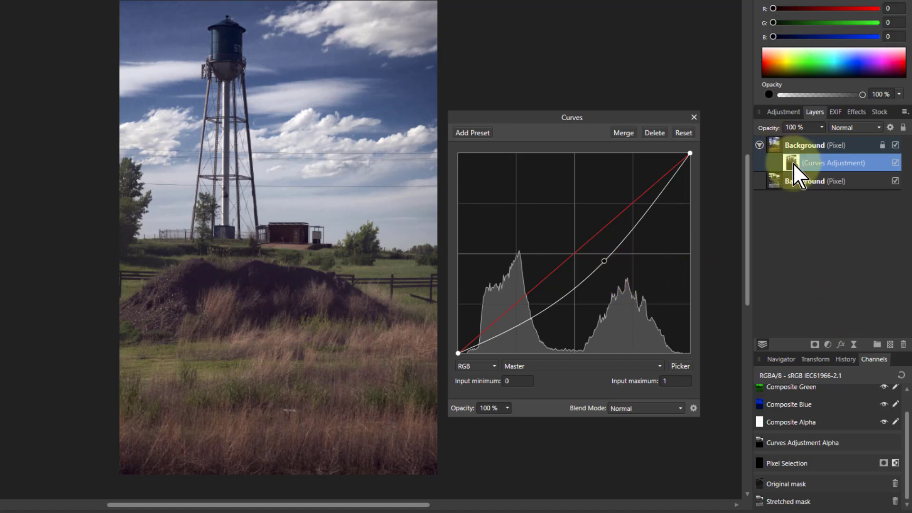
Save the Curves Adjustment Alpha as a spare channel renamed 'Stretched sky'
{"action": "right_click", "coordinate": [769, 441]}
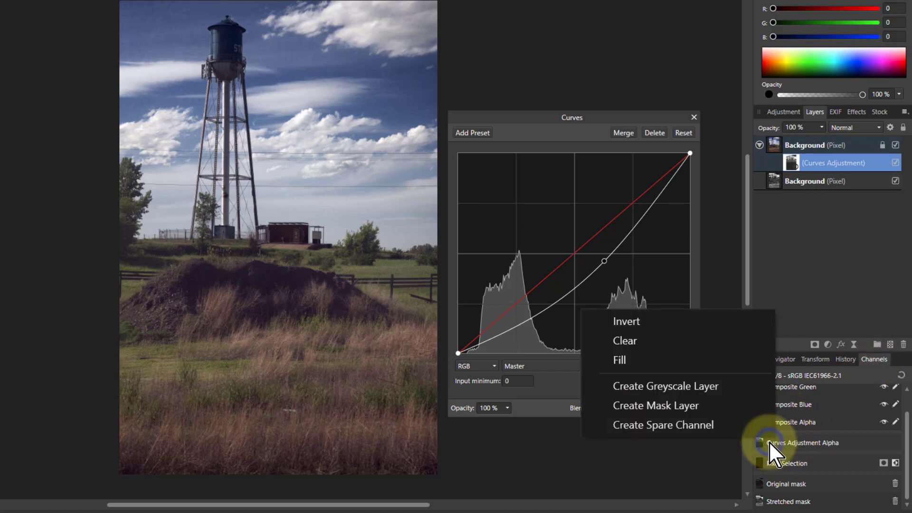
{"action": "left_click", "coordinate": [663, 424]}
{"action": "right_click", "coordinate": [789, 503]}
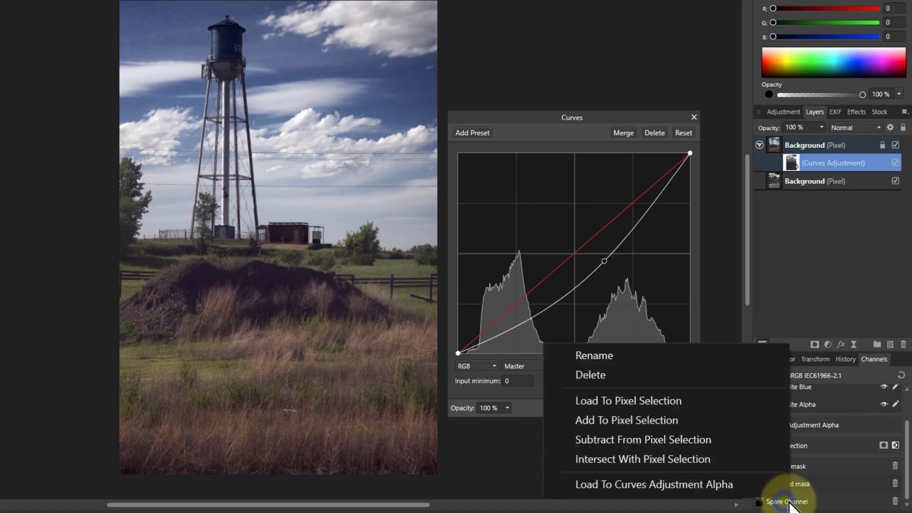
{"action": "left_click", "coordinate": [621, 361]}
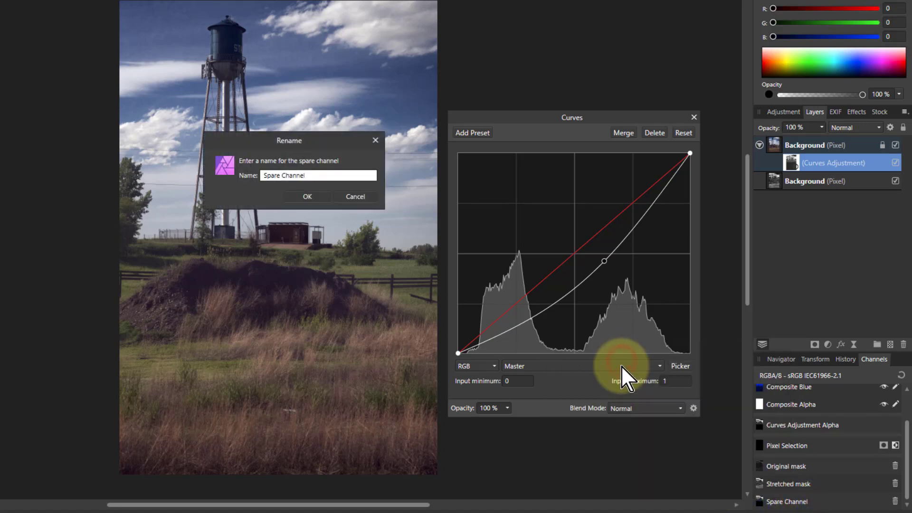
{"action": "double_click", "coordinate": [312, 177]}
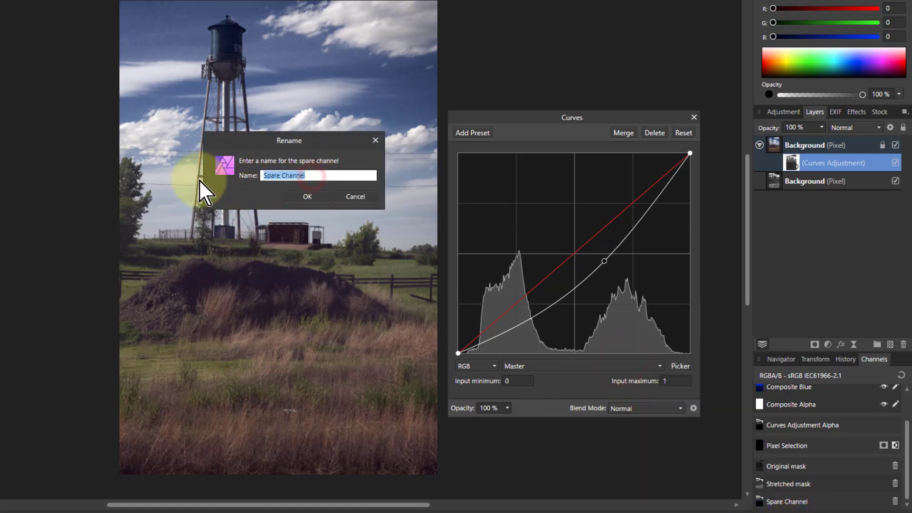
{"action": "type", "text": "Stretched sky"}
{"action": "left_click", "coordinate": [309, 197]}
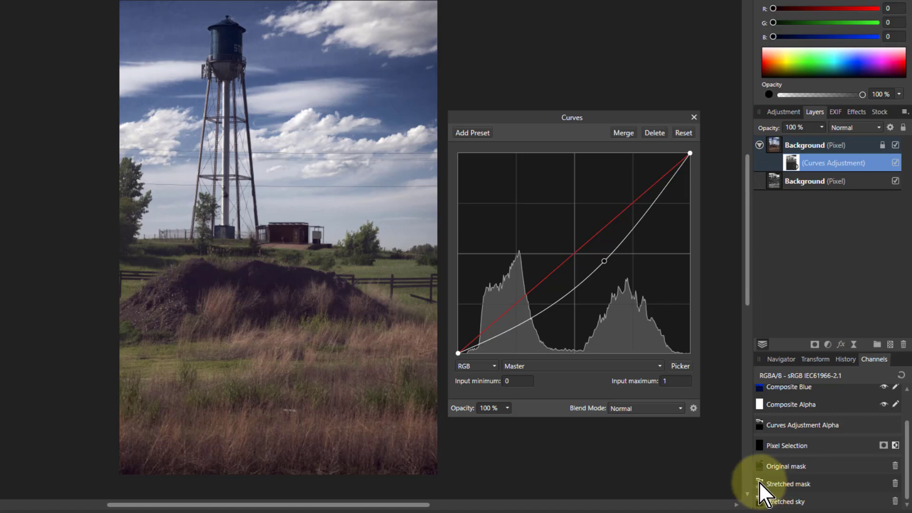
Hide the top colour Background layer and add a Curves adjustment to the grey copy
{"action": "left_click", "coordinate": [776, 179]}
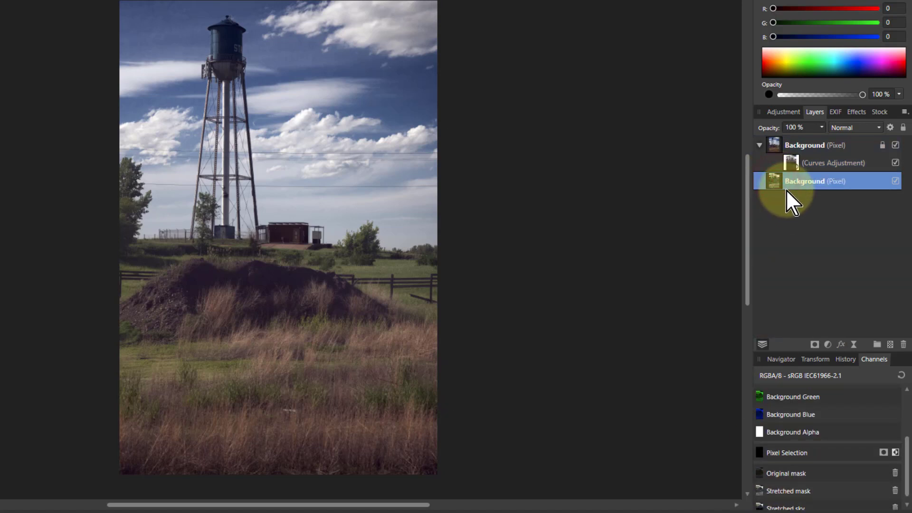
{"action": "left_click", "coordinate": [896, 145]}
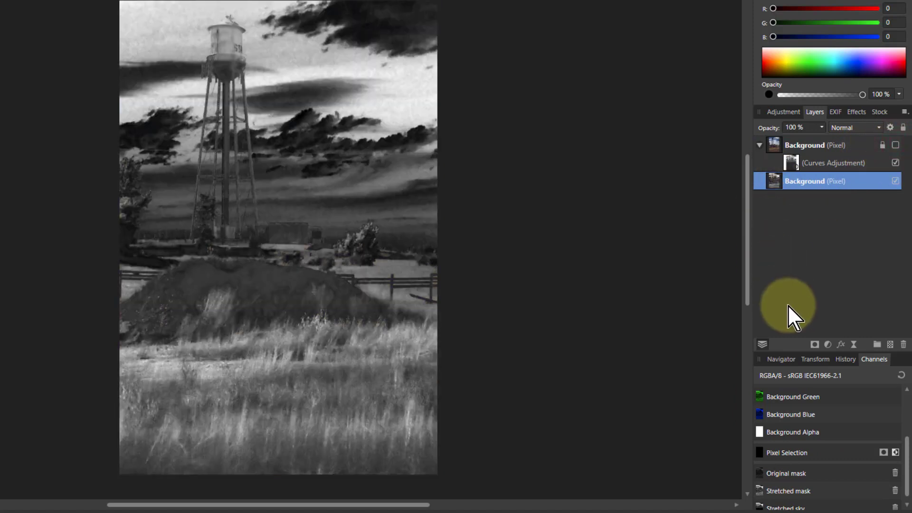
{"action": "left_click", "coordinate": [830, 346]}
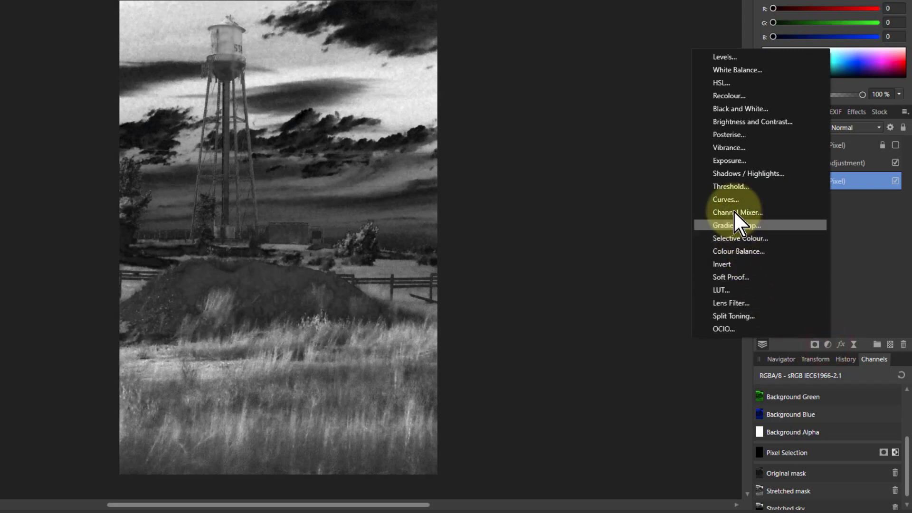
{"action": "left_click", "coordinate": [731, 197]}
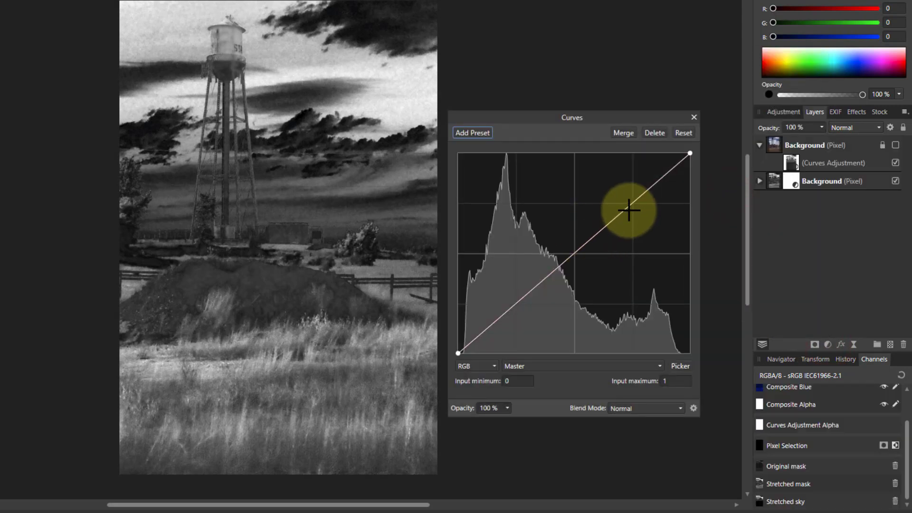
Drag the master curve into a steep S to deepen shadows and lift highlights
{"action": "left_click_drag", "start_coordinate": [632, 210], "coordinate": [608, 192]}
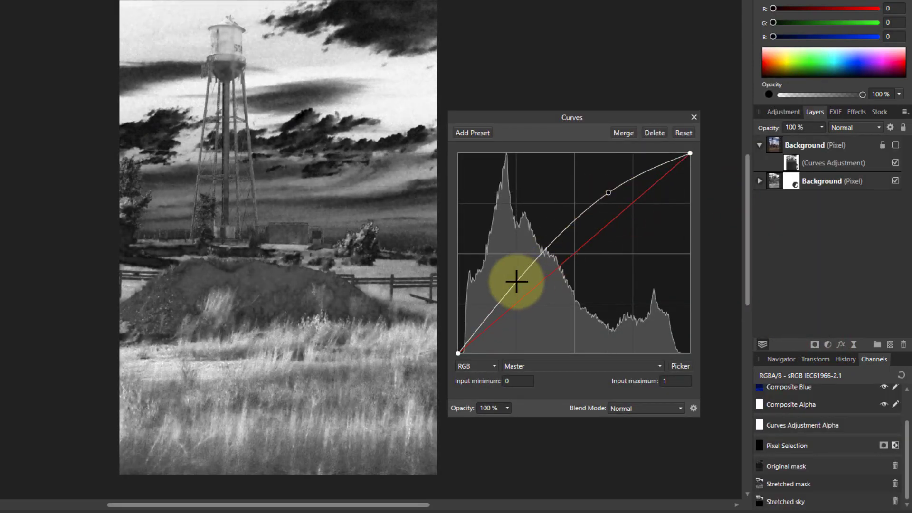
{"action": "left_click_drag", "start_coordinate": [519, 279], "coordinate": [544, 301]}
{"action": "left_click", "coordinate": [609, 192]}
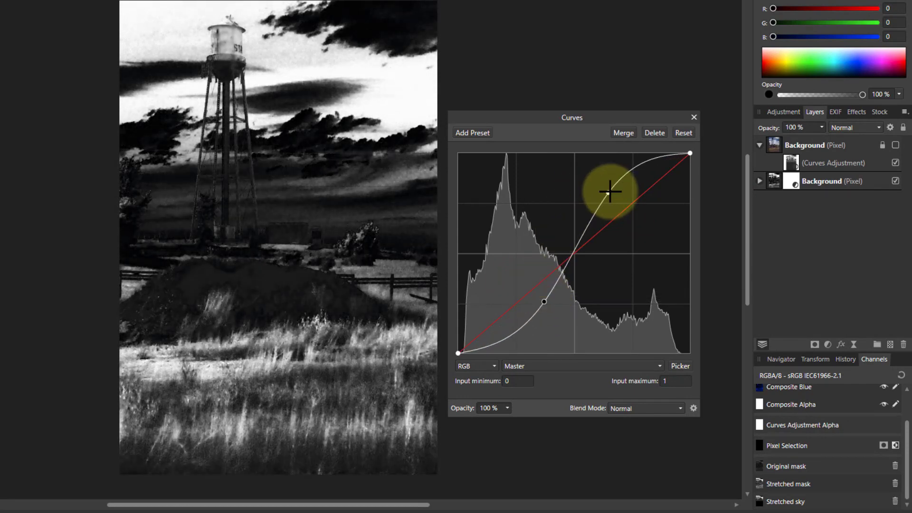
{"action": "left_click_drag", "start_coordinate": [610, 191], "coordinate": [613, 194]}
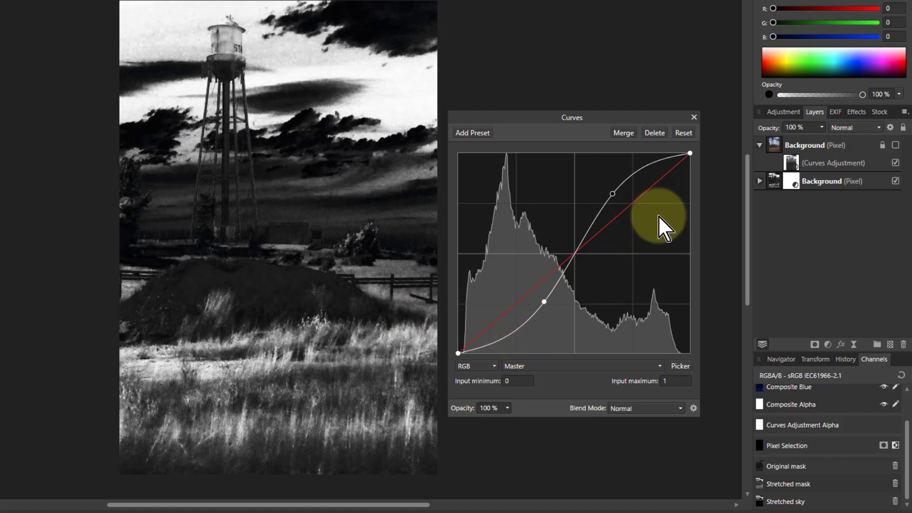
{"action": "left_click", "coordinate": [773, 178]}
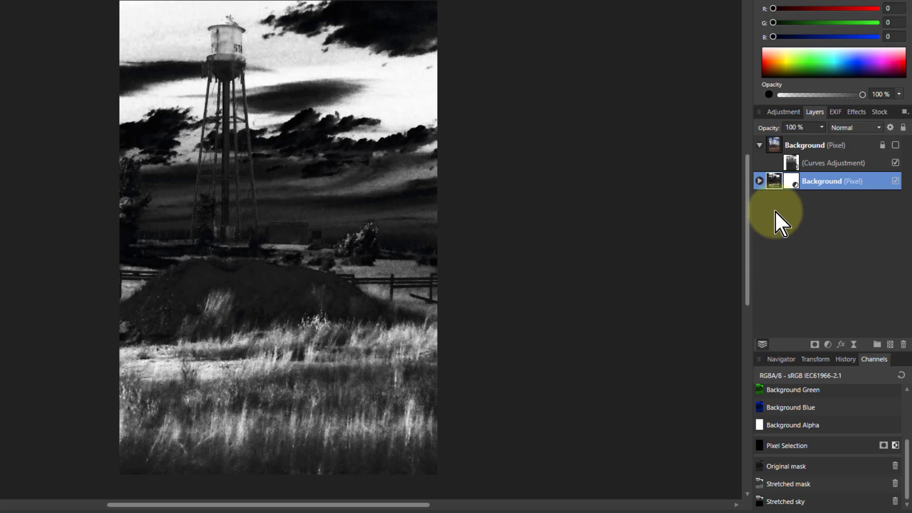
Save the Background Blue channel as a new spare channel named 'High contrast'
{"action": "right_click", "coordinate": [776, 407]}
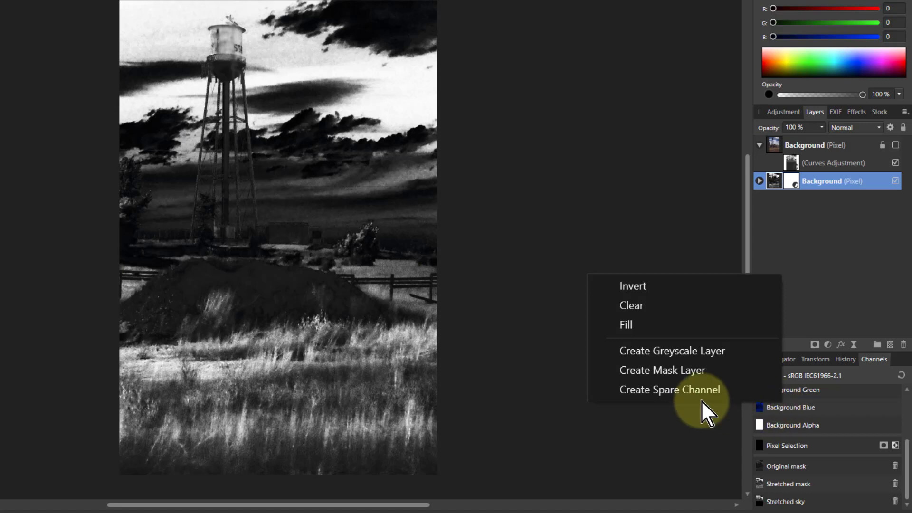
{"action": "left_click", "coordinate": [690, 390]}
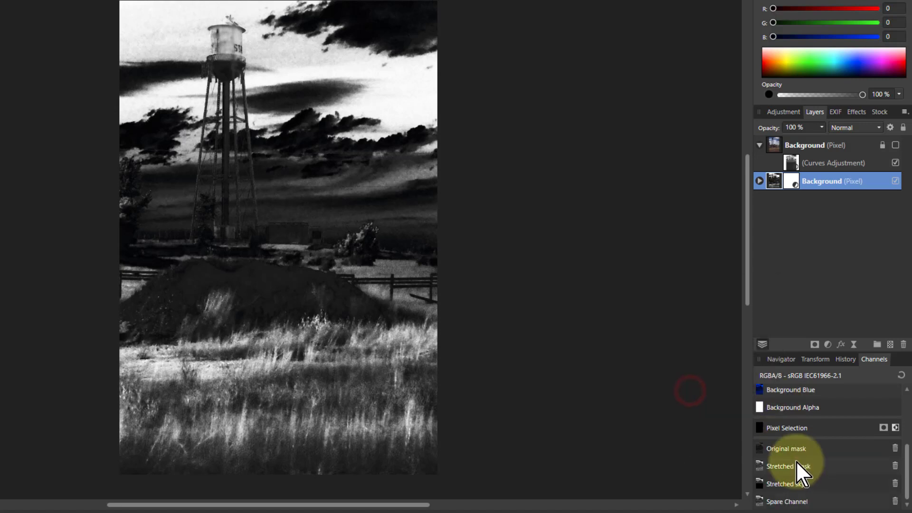
{"action": "right_click", "coordinate": [783, 503]}
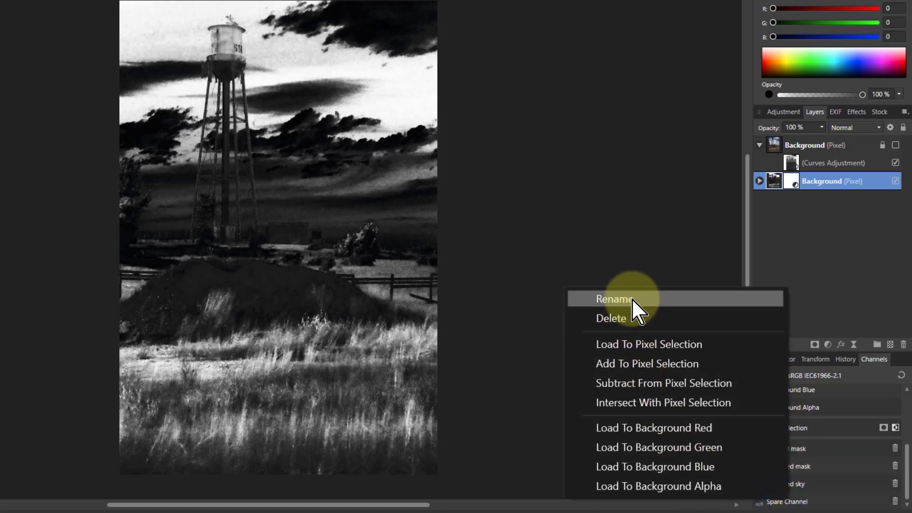
{"action": "left_click", "coordinate": [619, 301]}
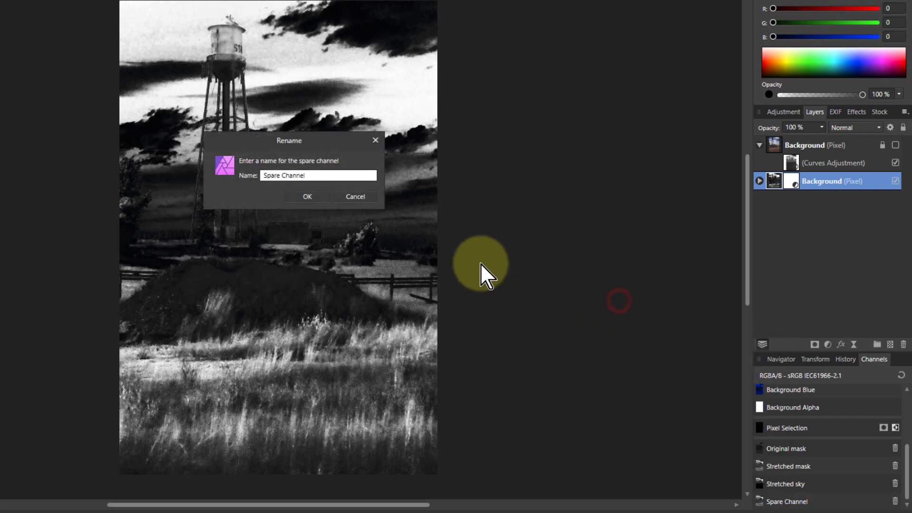
{"action": "triple_click", "coordinate": [317, 175]}
{"action": "type", "text": "H"}
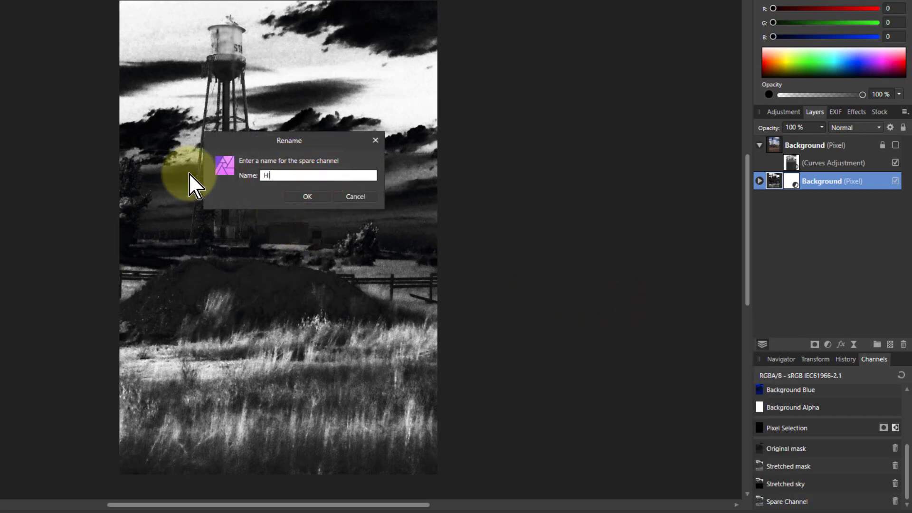
{"action": "type", "text": "igh contrast"}
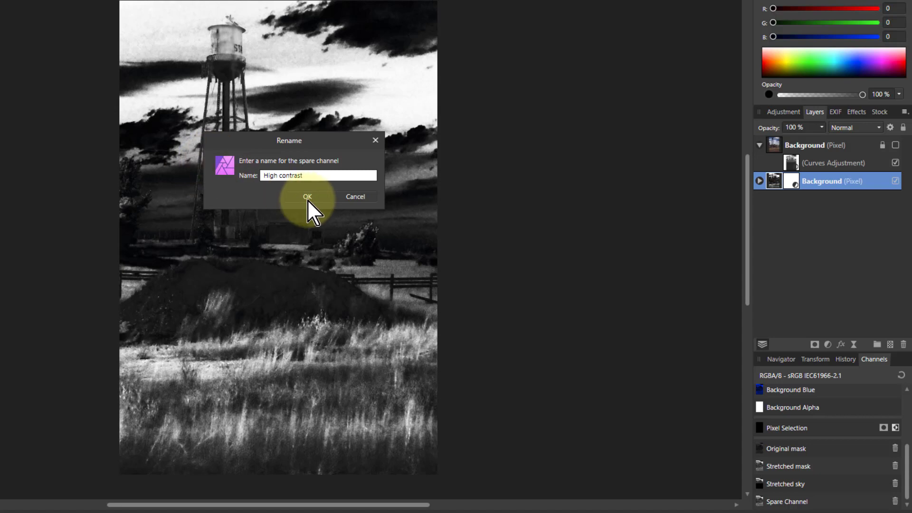
{"action": "left_click", "coordinate": [307, 197]}
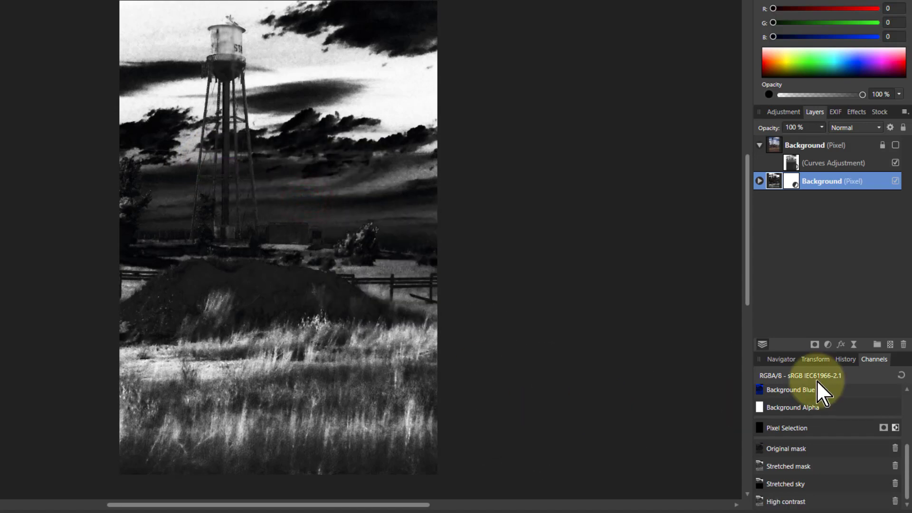
Show the colour layer again and load High contrast into its Curves adjustment's alpha
{"action": "left_click", "coordinate": [892, 146]}
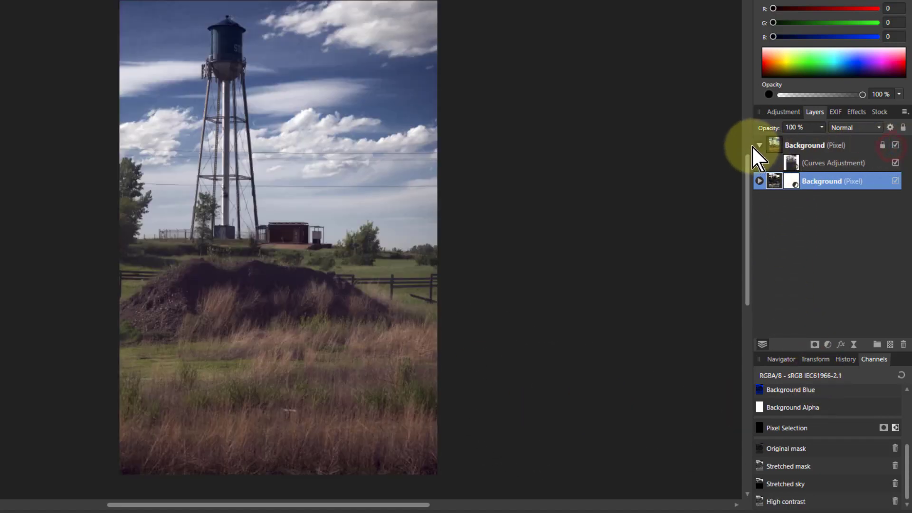
{"action": "left_click", "coordinate": [774, 146]}
{"action": "left_click", "coordinate": [829, 163]}
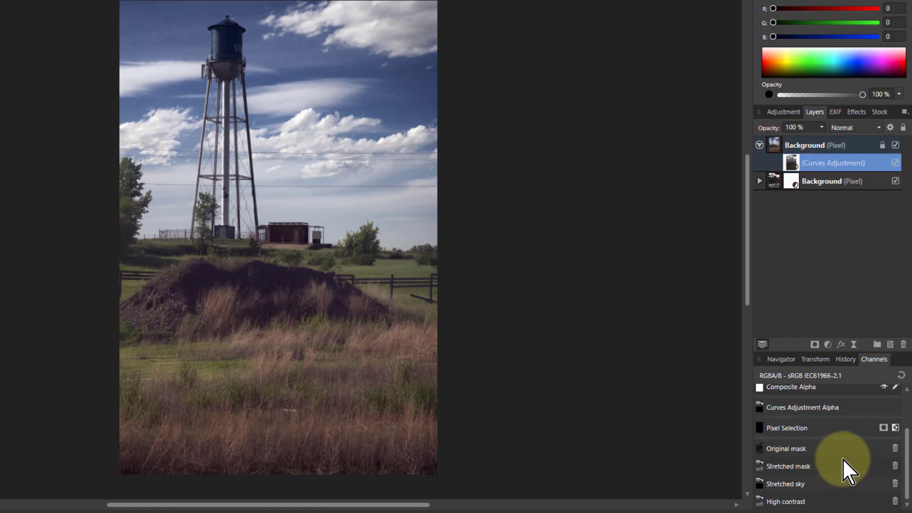
{"action": "right_click", "coordinate": [786, 502]}
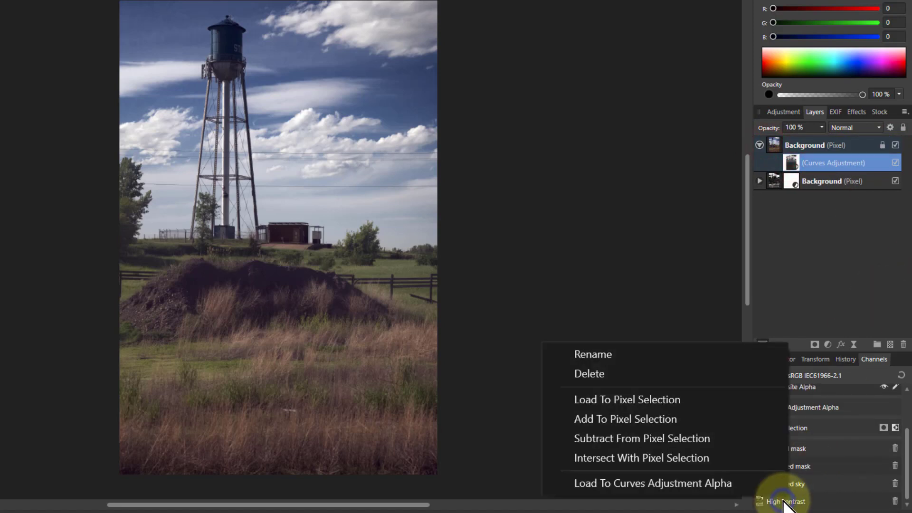
{"action": "left_click", "coordinate": [608, 484]}
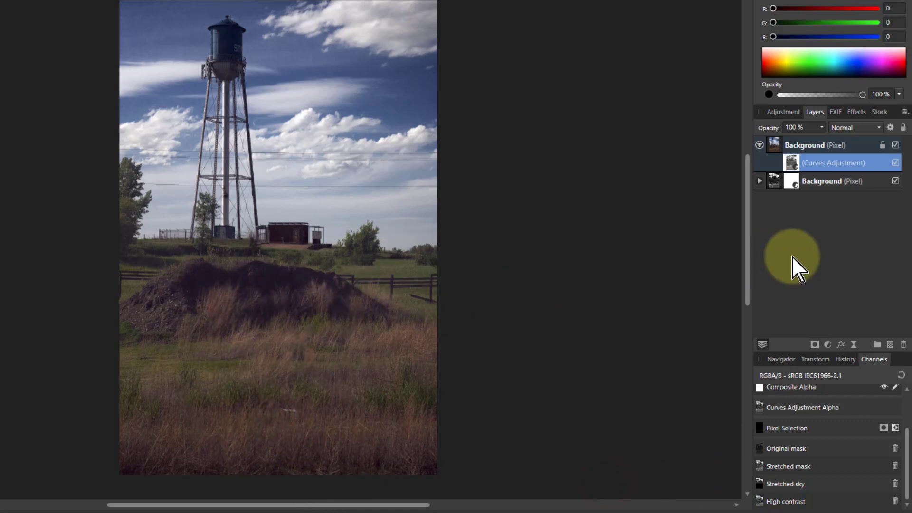
Bow the Curves adjustment's curve steeply upward to brighten the photo
{"action": "double_click", "coordinate": [792, 164]}
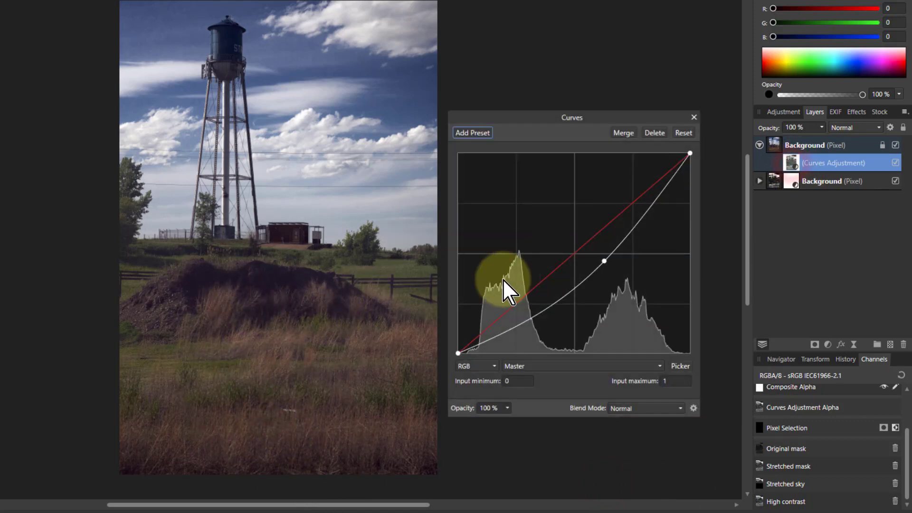
{"action": "mouse_move", "coordinate": [605, 261]}
{"action": "left_mouse_down"}
{"action": "mouse_move", "coordinate": [549, 214]}
{"action": "mouse_move", "coordinate": [604, 270]}
{"action": "mouse_move", "coordinate": [563, 225]}
{"action": "left_mouse_up"}
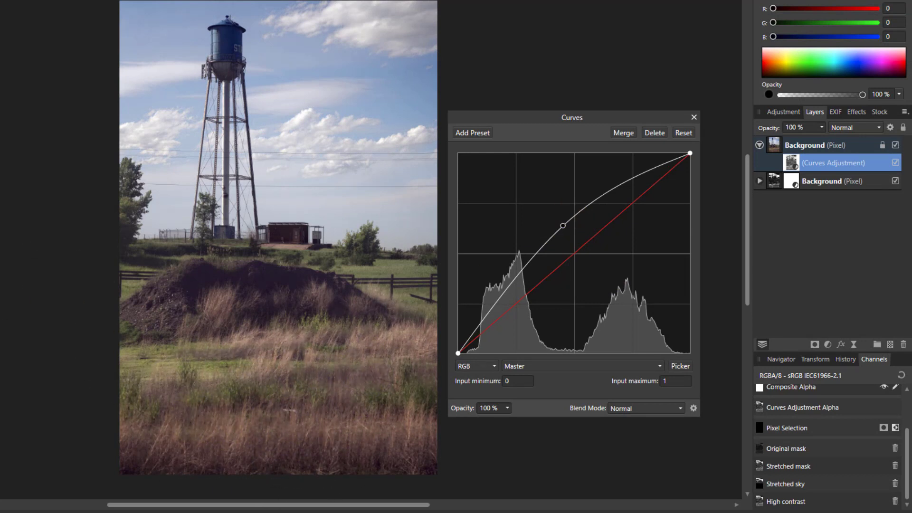
{"action": "key", "text": "x"}
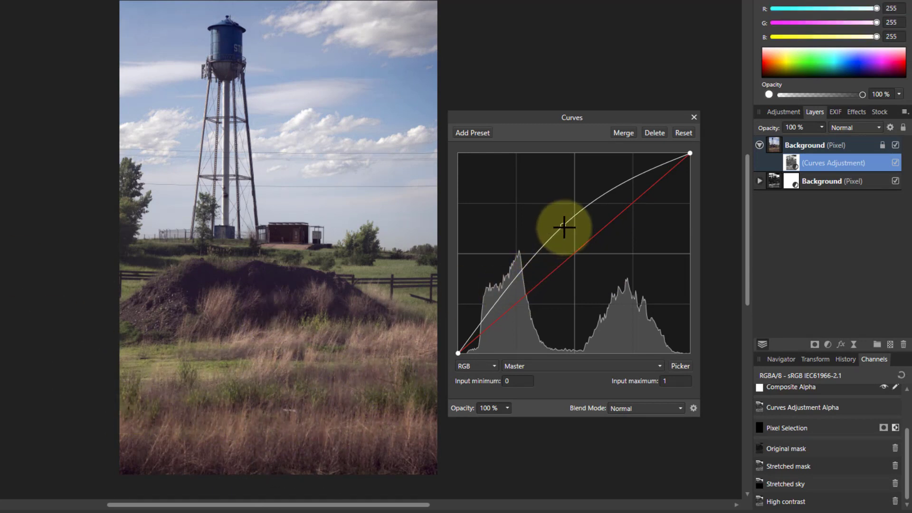
{"action": "mouse_move", "coordinate": [563, 225]}
{"action": "left_mouse_down"}
{"action": "mouse_move", "coordinate": [578, 244]}
{"action": "mouse_move", "coordinate": [542, 207]}
{"action": "mouse_move", "coordinate": [554, 215]}
{"action": "left_mouse_up"}
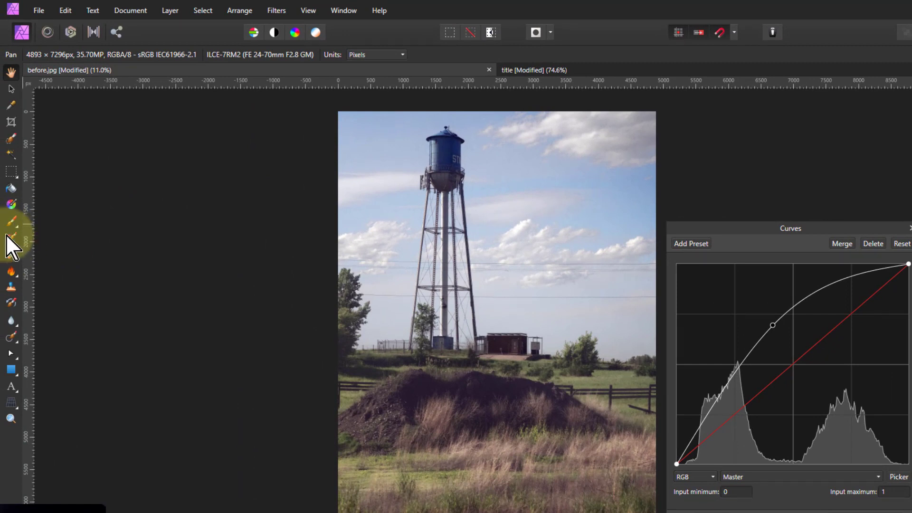
Paint the sky and foreground grass on the Curves mask to deepen the blue sky
{"action": "left_click", "coordinate": [10, 222]}
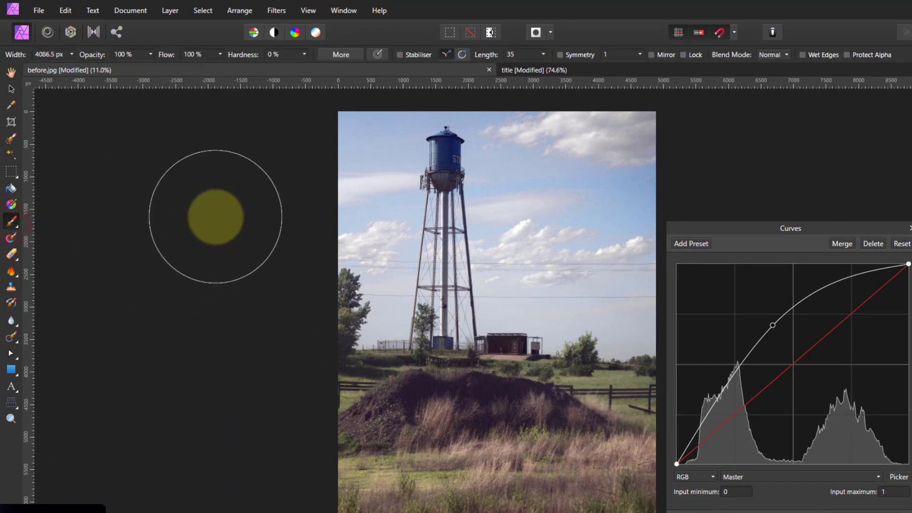
{"action": "mouse_move", "coordinate": [315, 147]}
{"action": "left_mouse_down"}
{"action": "mouse_move", "coordinate": [672, 153]}
{"action": "mouse_move", "coordinate": [587, 200]}
{"action": "left_mouse_up"}
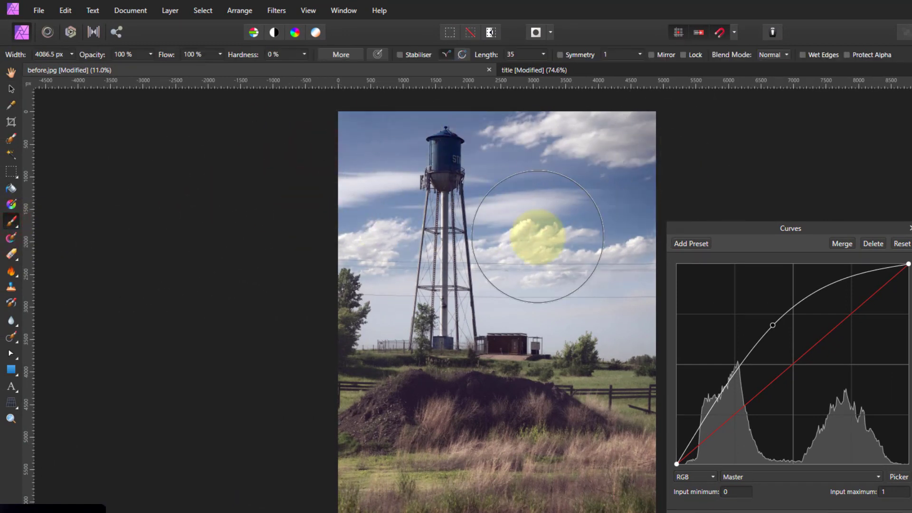
{"action": "mouse_move", "coordinate": [538, 236]}
{"action": "left_mouse_down"}
{"action": "mouse_move", "coordinate": [641, 292]}
{"action": "mouse_move", "coordinate": [613, 304]}
{"action": "mouse_move", "coordinate": [258, 281]}
{"action": "left_mouse_up"}
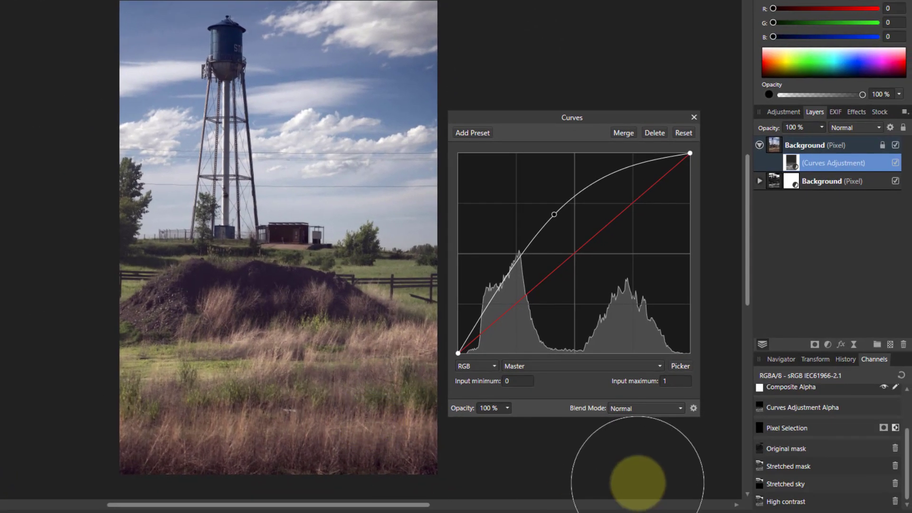
{"action": "mouse_move", "coordinate": [637, 483]}
{"action": "left_mouse_down"}
{"action": "mouse_move", "coordinate": [637, 511]}
{"action": "mouse_move", "coordinate": [295, 460]}
{"action": "mouse_move", "coordinate": [593, 423]}
{"action": "left_mouse_up"}
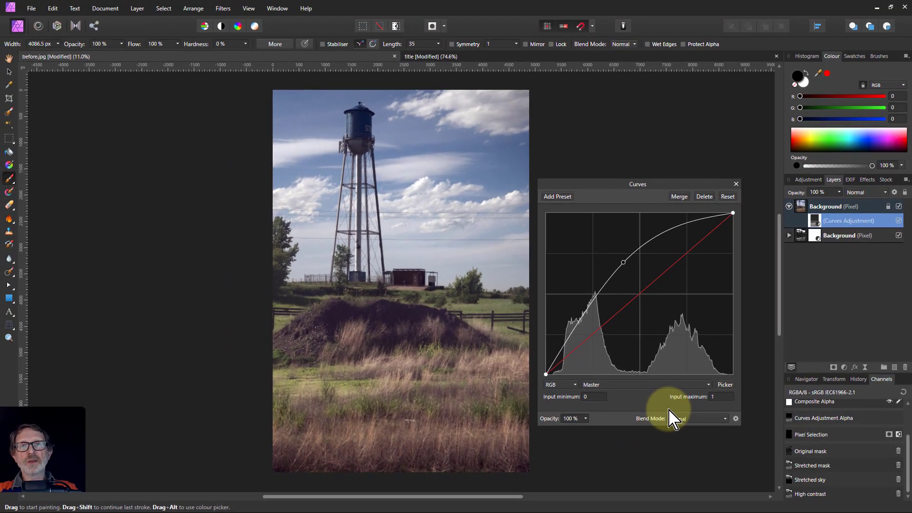